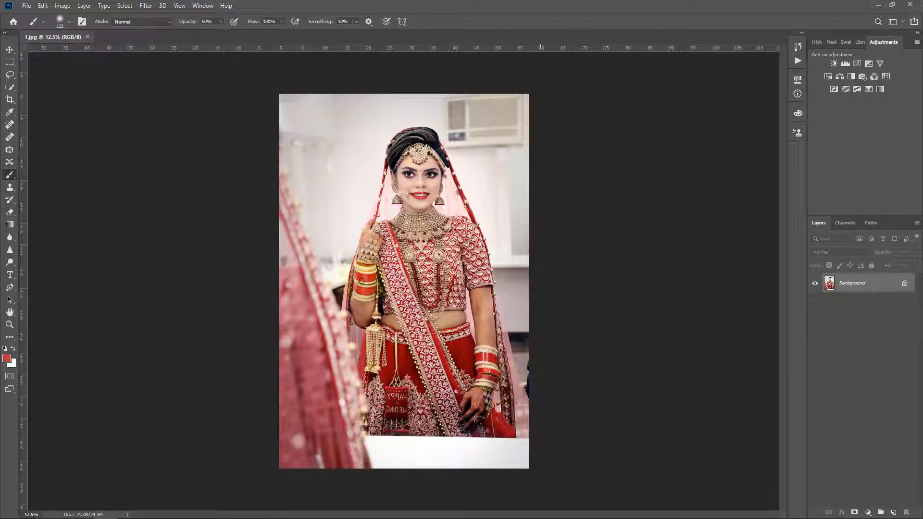
click(8, 50)
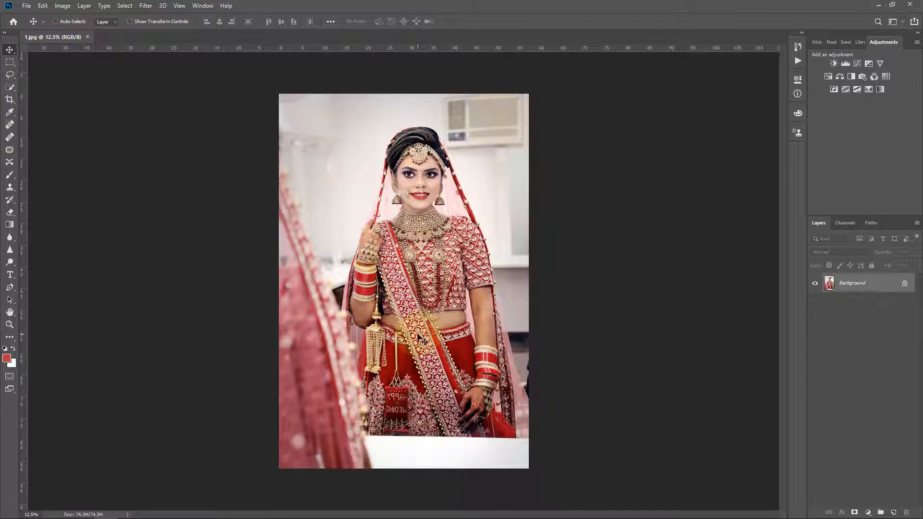
ctrl+click(435, 203)
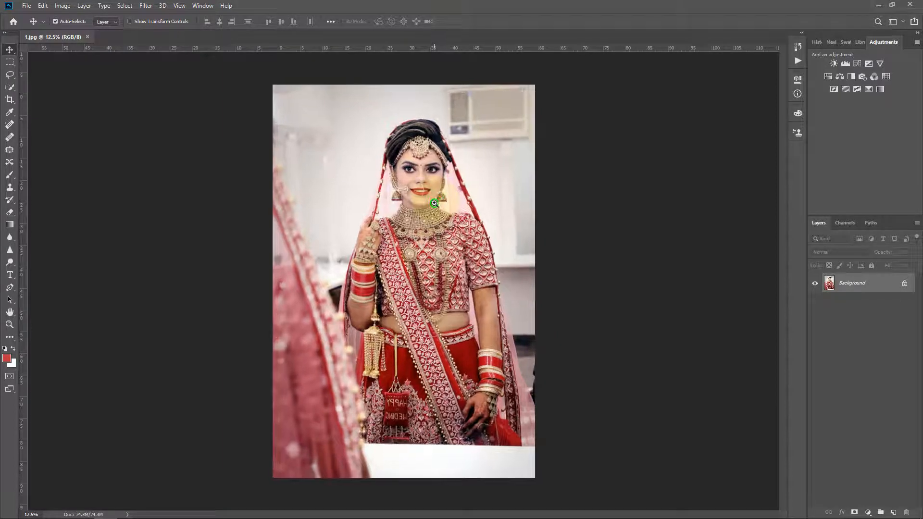
ctrl+click(434, 167)
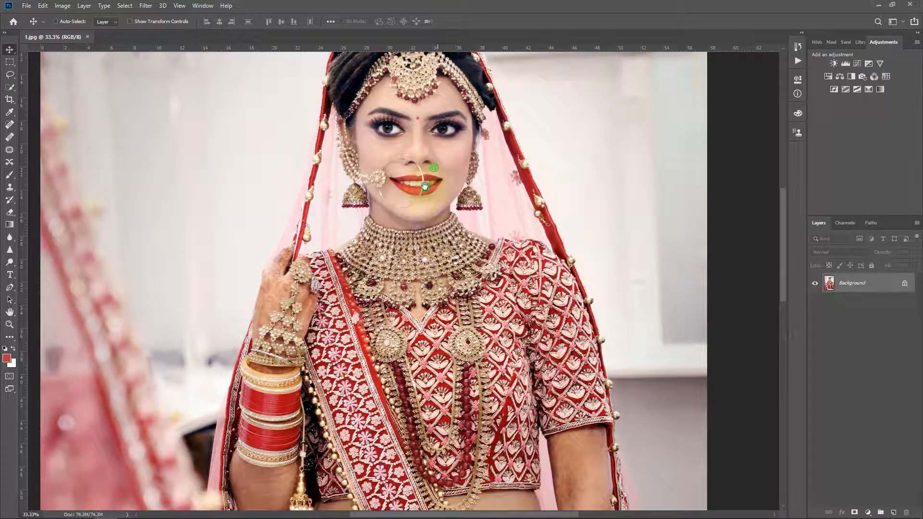
drag(425, 186, 377, 235)
ctrl+alt+click(377, 235)
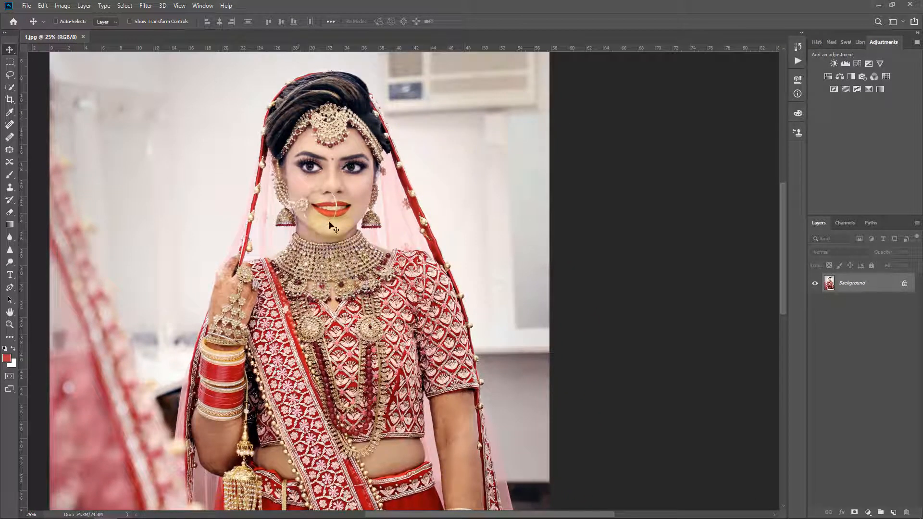
drag(322, 266, 327, 269)
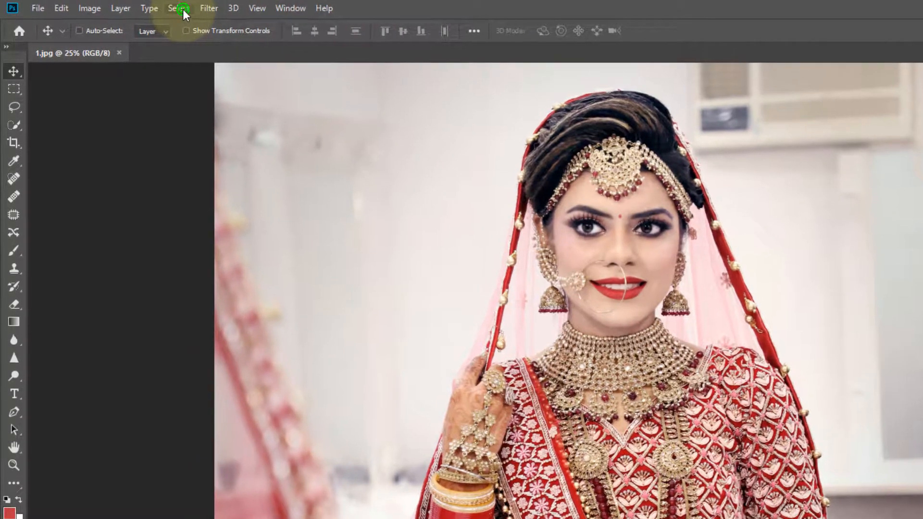
Start a Color Range selection from Sampled Colors and sample the red of the bride's lips
click(127, 6)
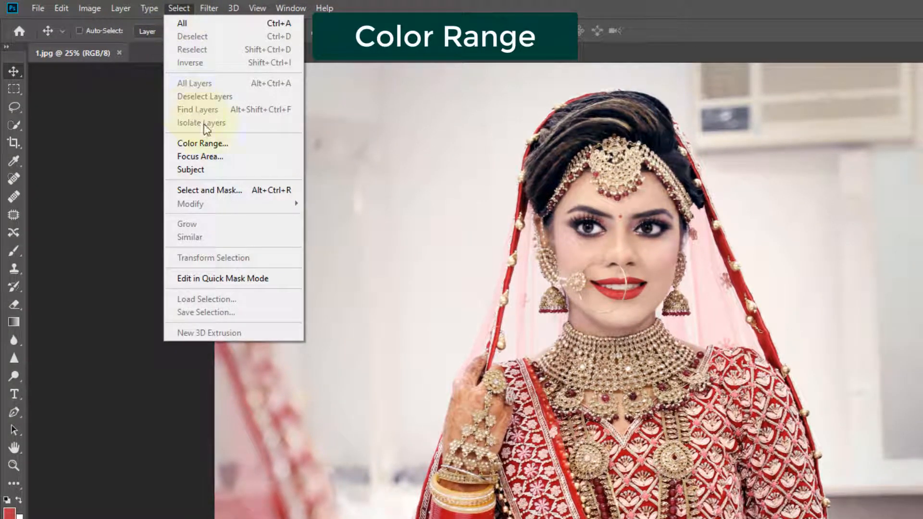
click(203, 144)
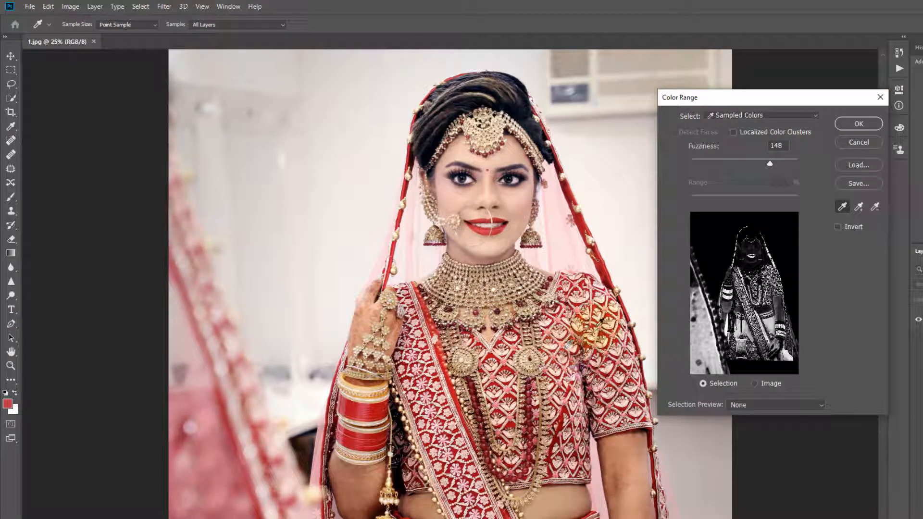
ctrl+click(495, 189)
ctrl+click(496, 190)
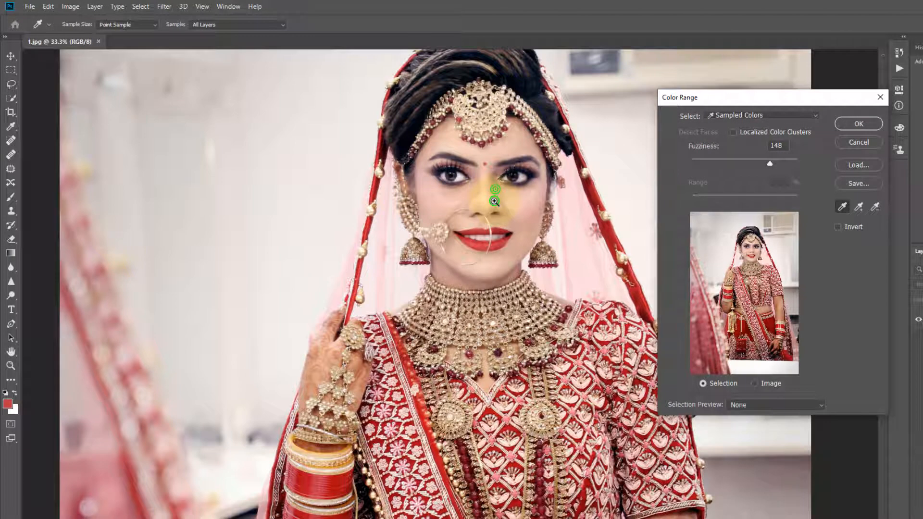
ctrl+click(494, 200)
drag(502, 294, 320, 340)
ctrl+click(306, 302)
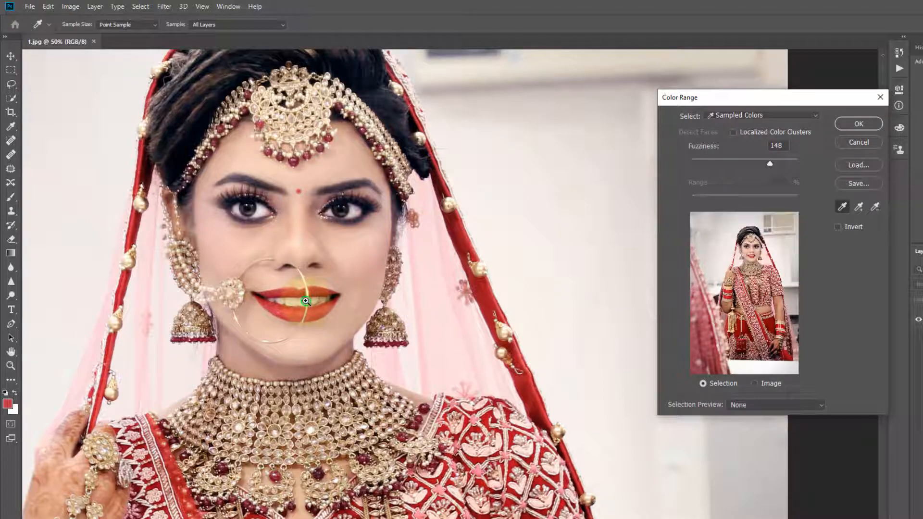
ctrl+click(306, 302)
ctrl+click(306, 301)
alt+click(317, 295)
alt+click(317, 294)
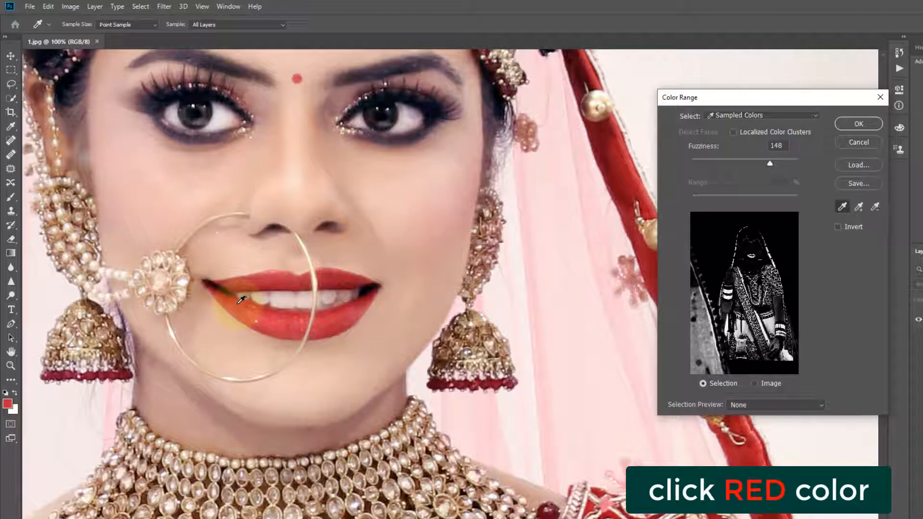
click(237, 303)
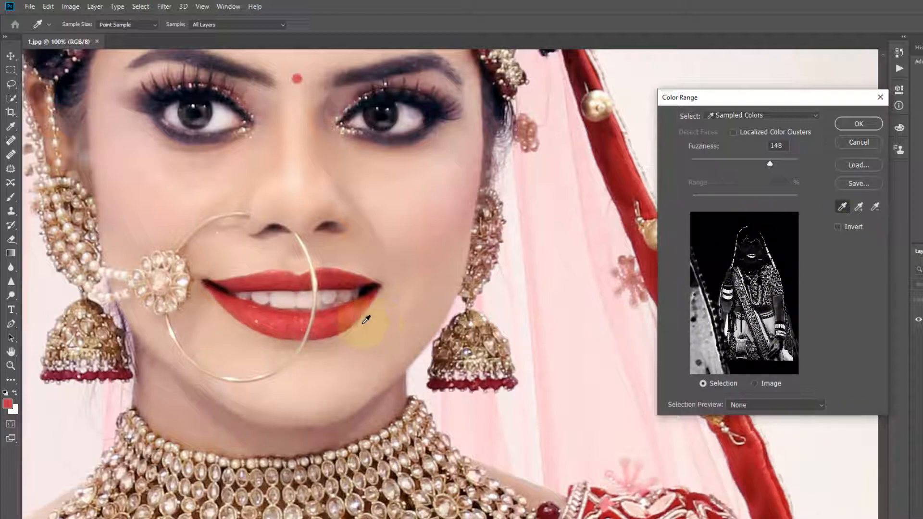
click(242, 303)
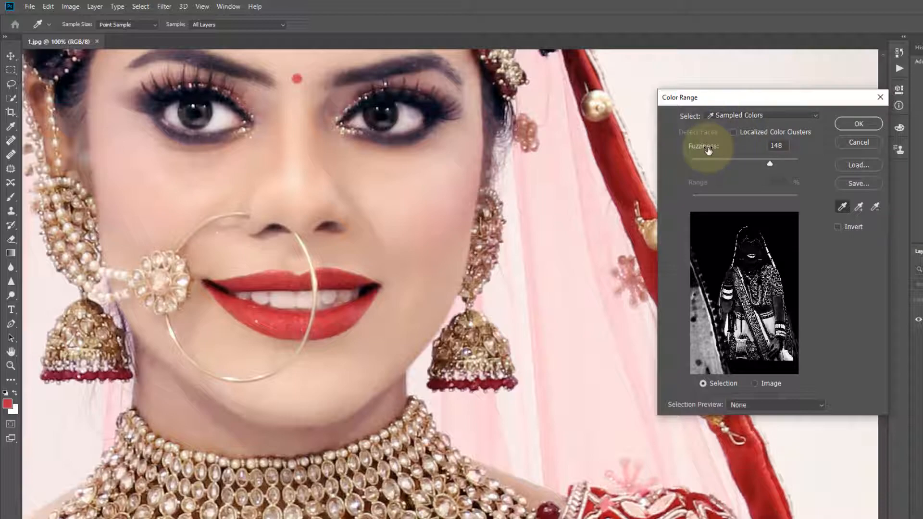
Set the Color Range Fuzziness to 150 and apply it as a selection of the red areas
drag(710, 149, 694, 145)
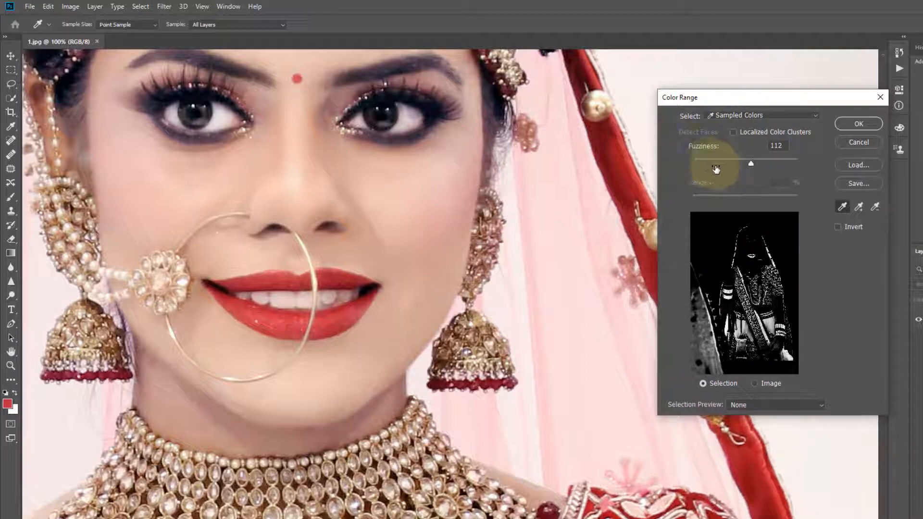
drag(749, 164, 771, 160)
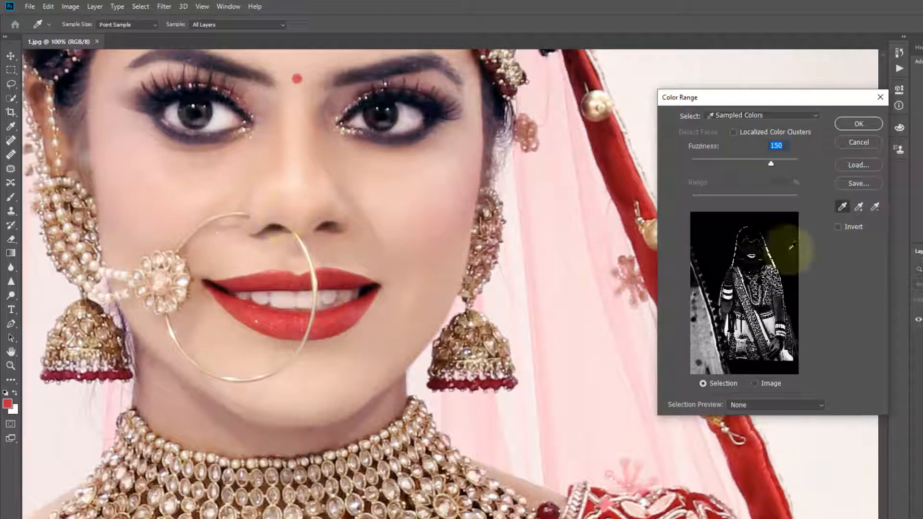
click(858, 124)
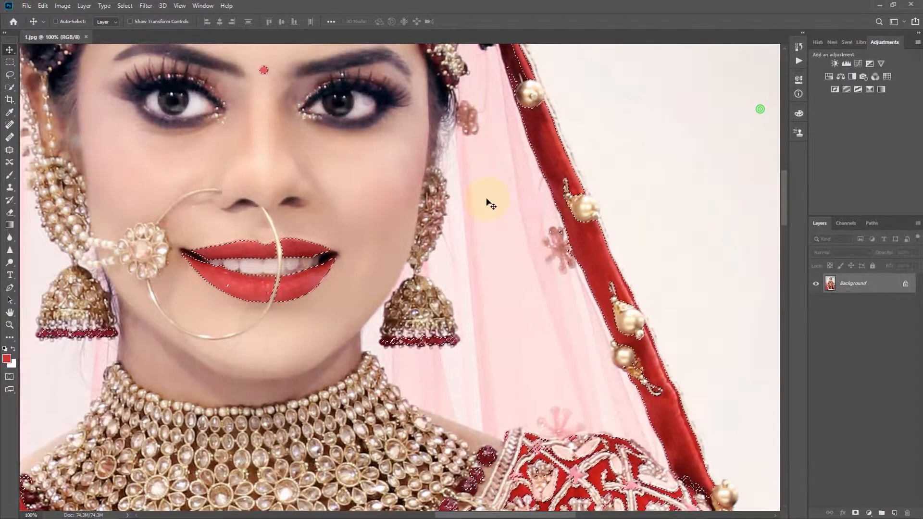
Examine the selection of the red areas across the bride's face, veil, dress and bangles
alt+click(530, 210)
alt+click(470, 187)
alt+click(470, 187)
drag(370, 464, 460, 348)
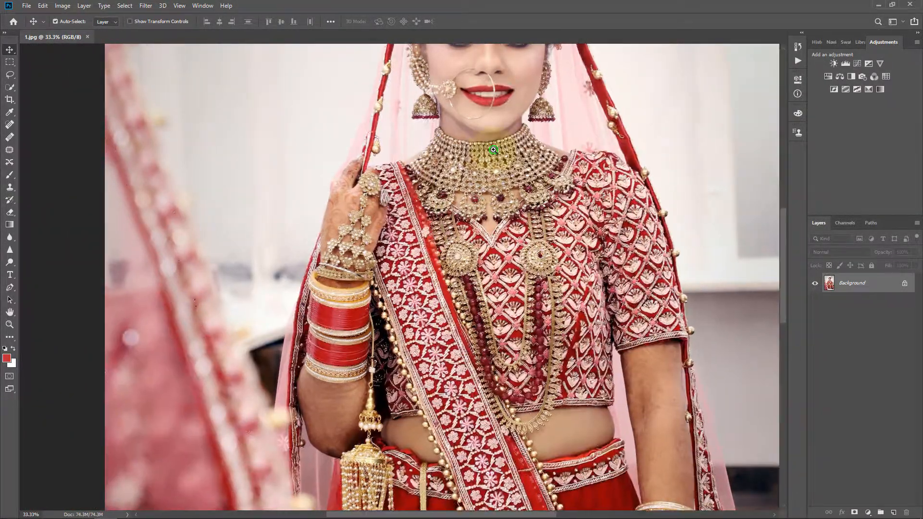
click(493, 150)
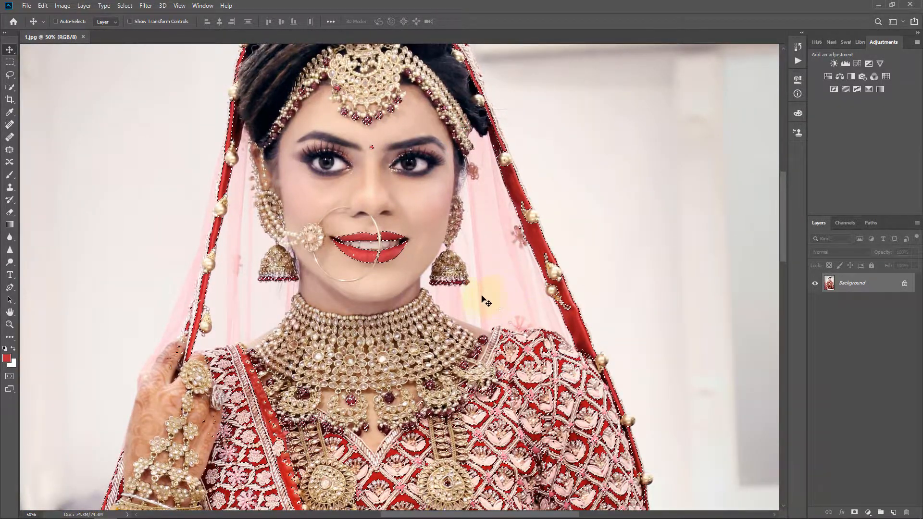
alt+click(478, 272)
drag(480, 314, 475, 156)
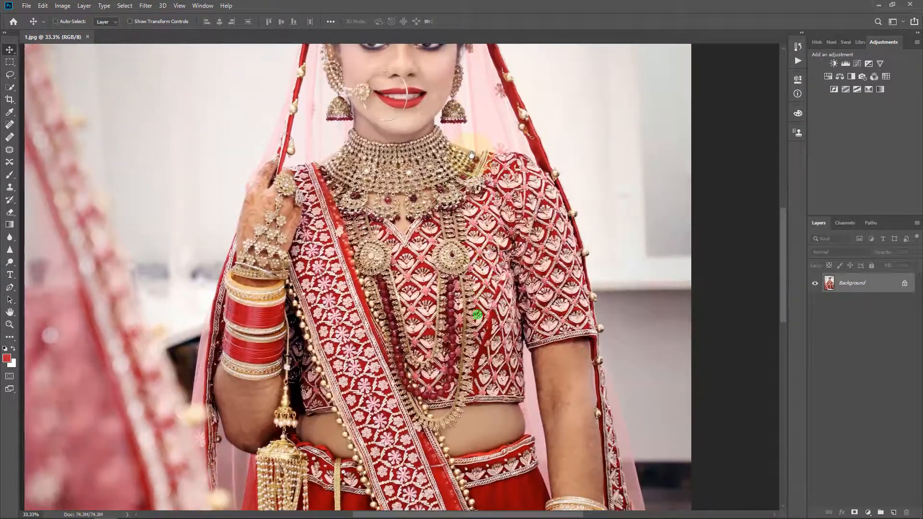
drag(461, 396, 455, 428)
drag(477, 156, 459, 250)
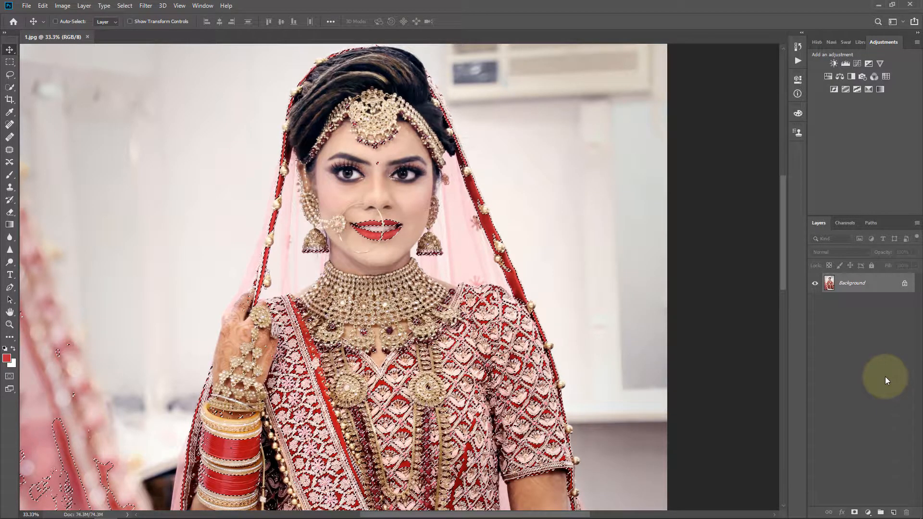
Add a Gradient Map adjustment layer from the red selection using the Black, White preset
click(868, 512)
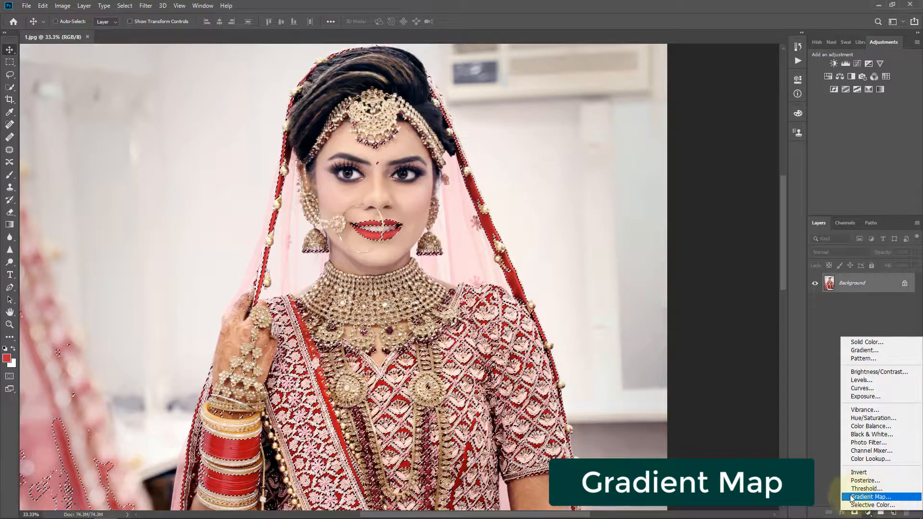
click(911, 499)
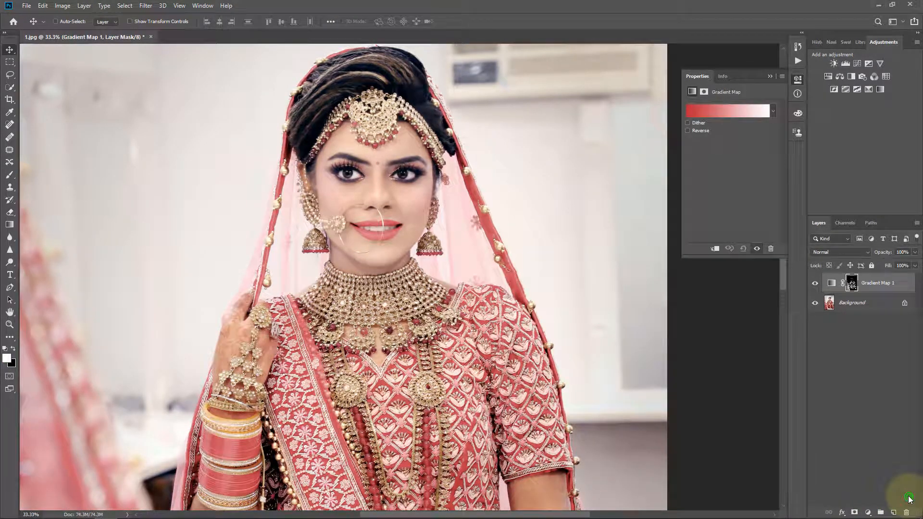
click(736, 111)
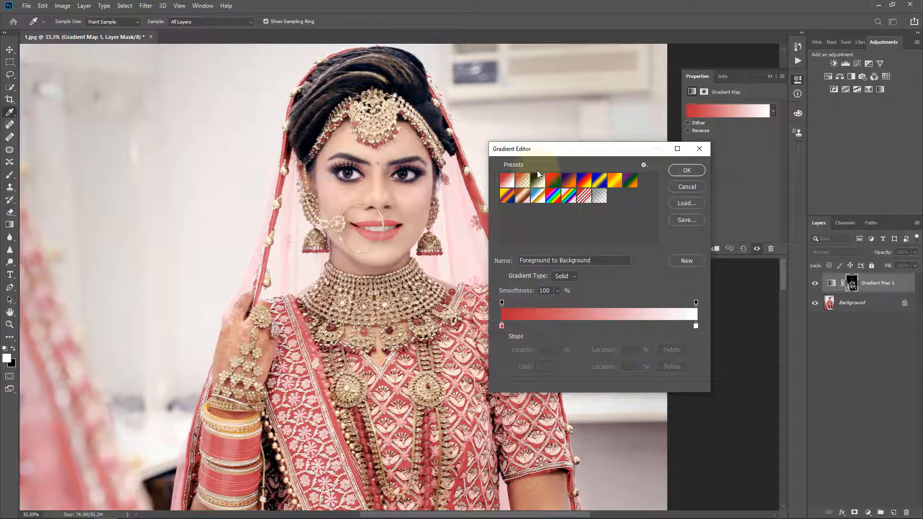
click(539, 180)
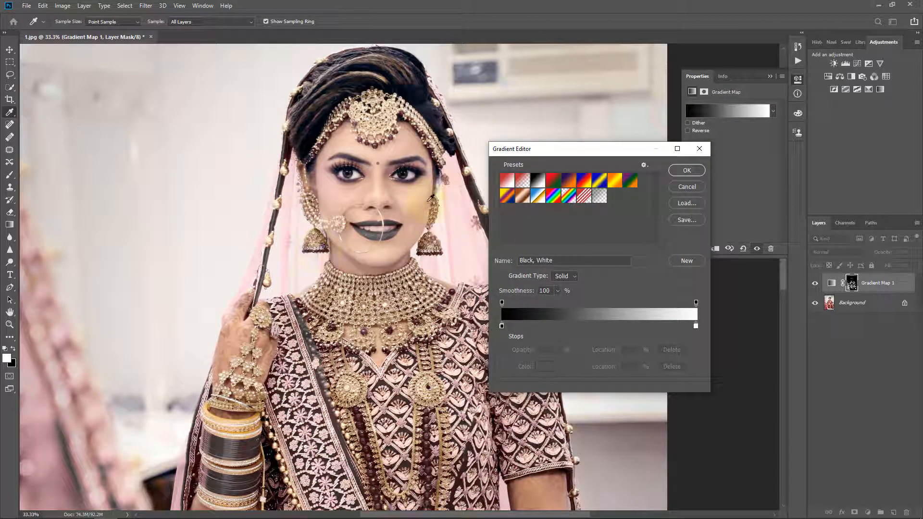
click(689, 170)
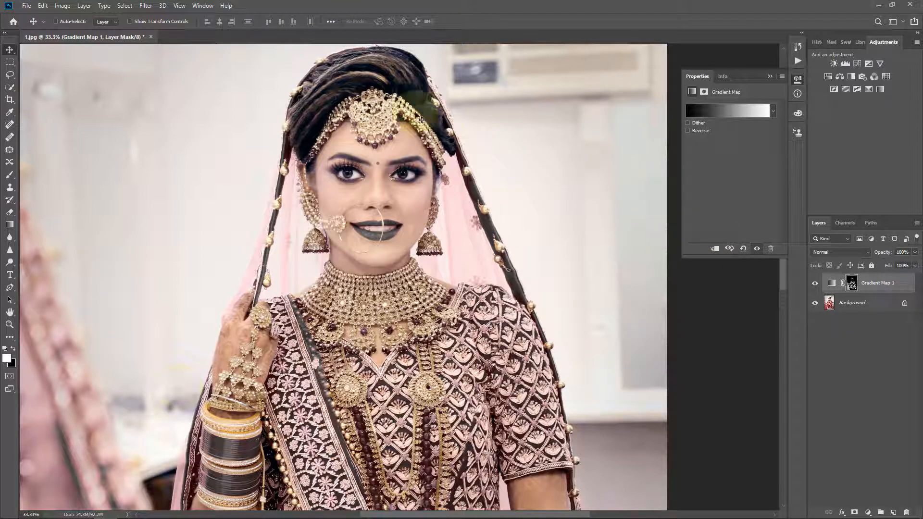
Invert the Gradient Map layer's mask so that only the red areas keep their colour
click(852, 283)
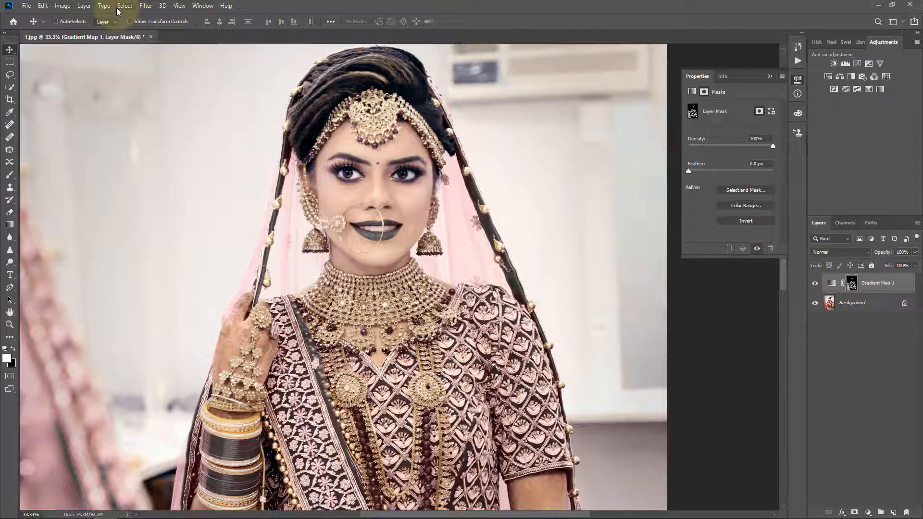
click(65, 5)
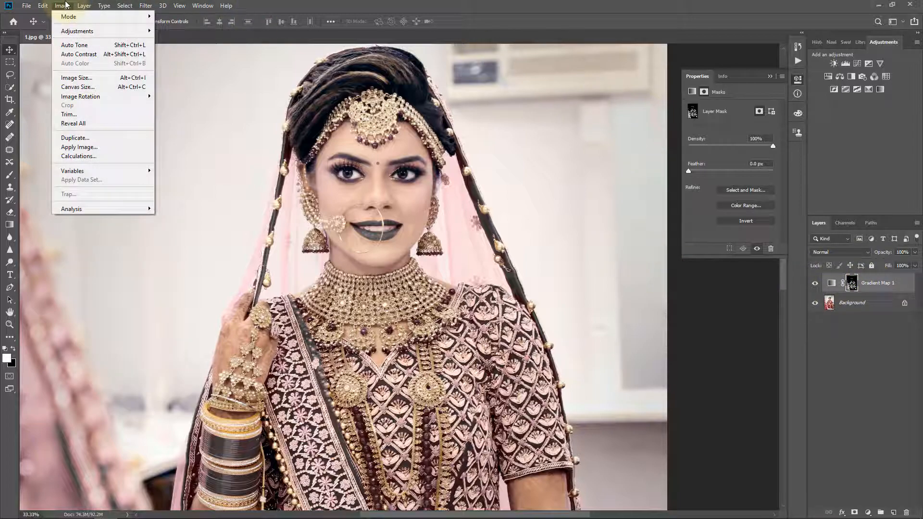
mouse_move(77, 32)
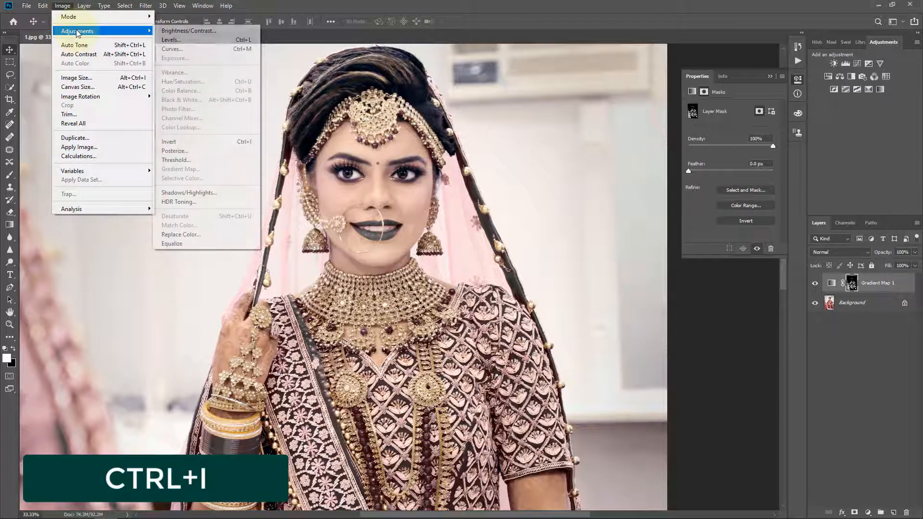
click(226, 143)
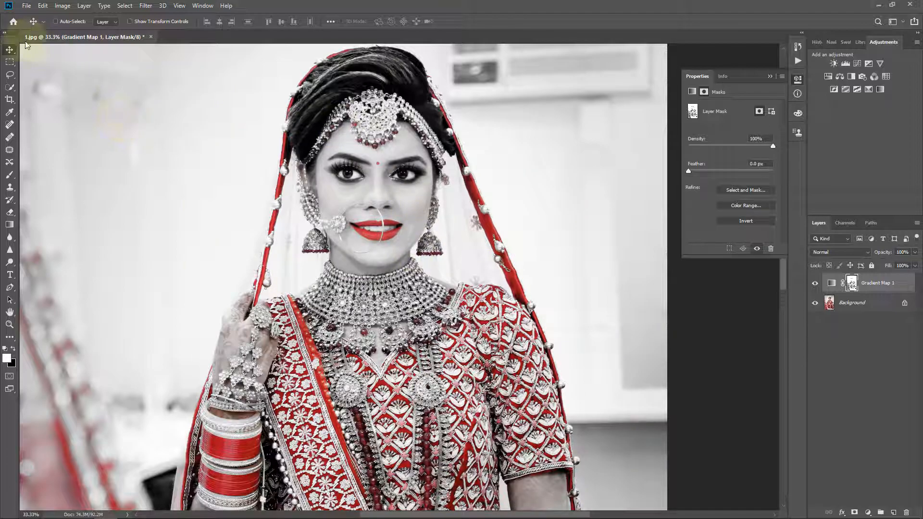
Add a Hue/Saturation adjustment layer directly above the Background and set its Saturation to +16
click(8, 49)
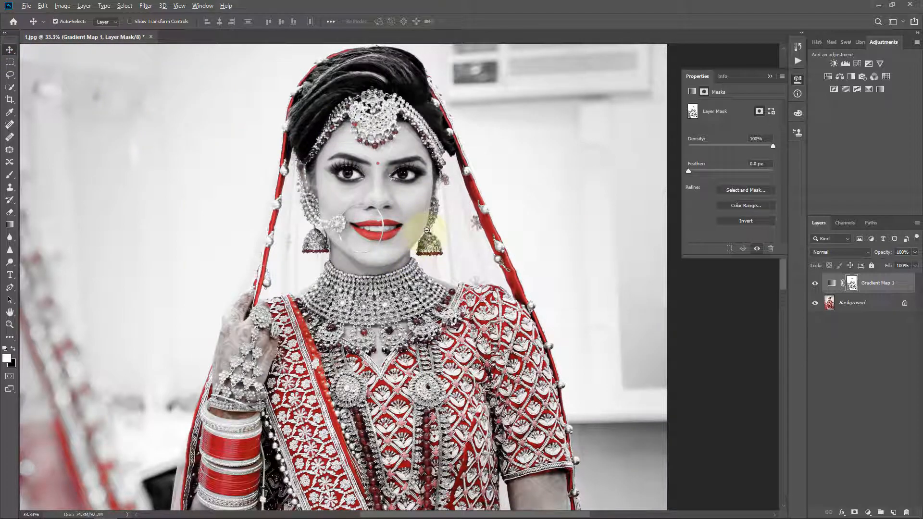
scroll(433, 230, down, 1)
scroll(428, 294, down, 1)
drag(428, 295, 433, 170)
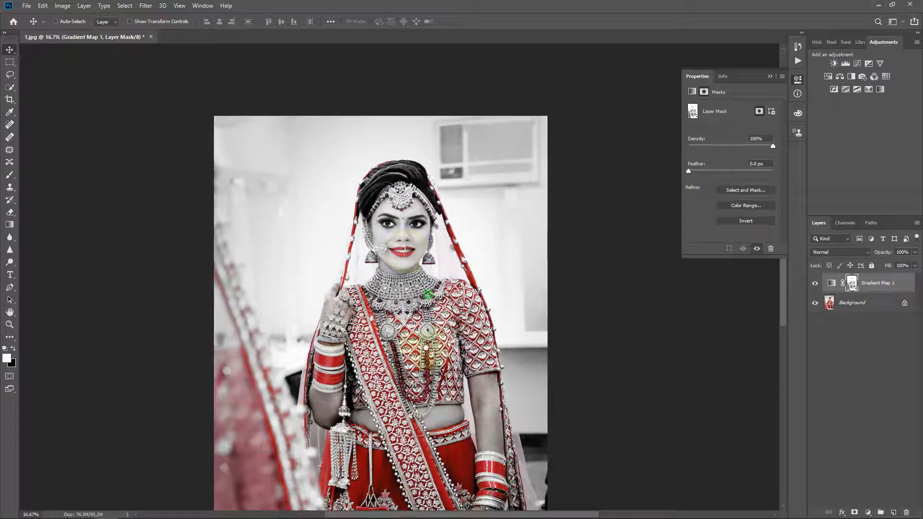
drag(397, 392, 367, 352)
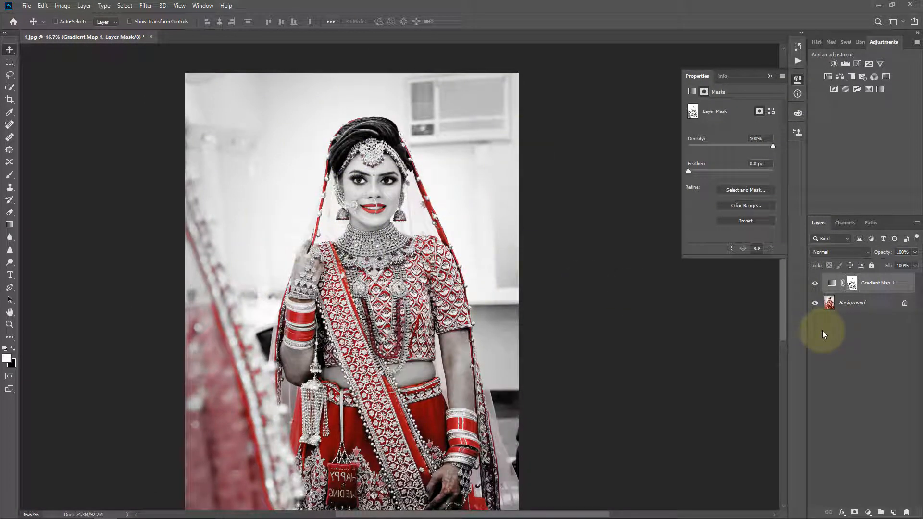
click(853, 303)
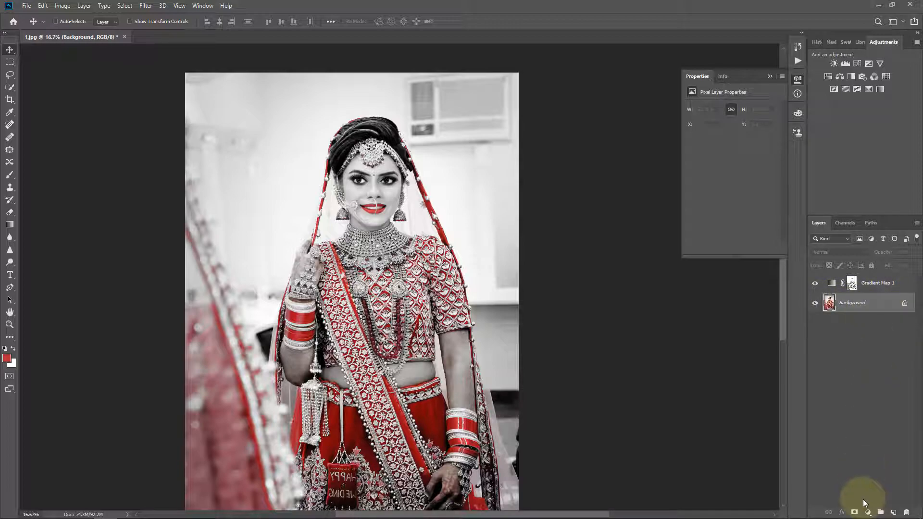
click(867, 512)
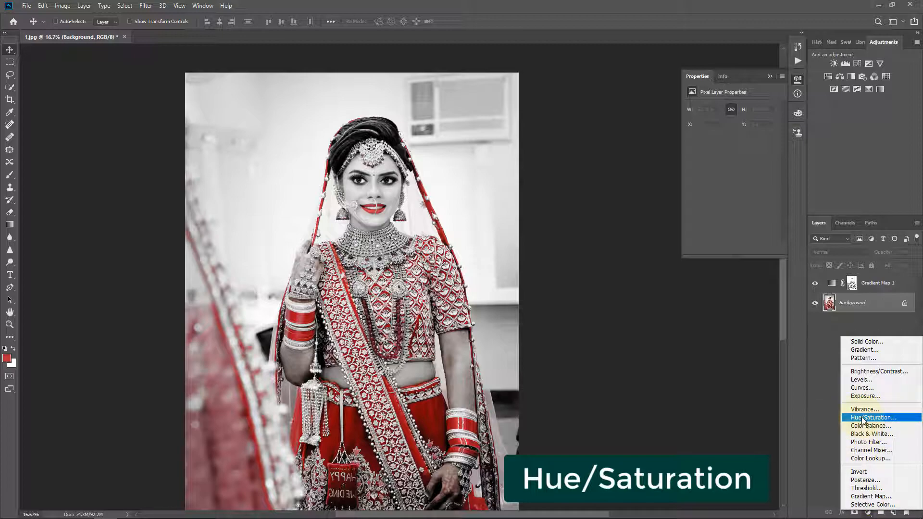
click(888, 417)
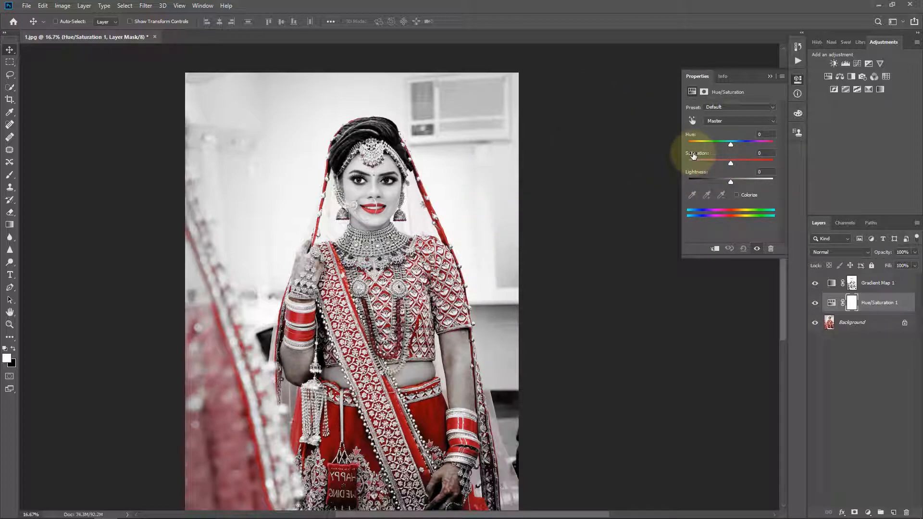
drag(693, 155, 701, 155)
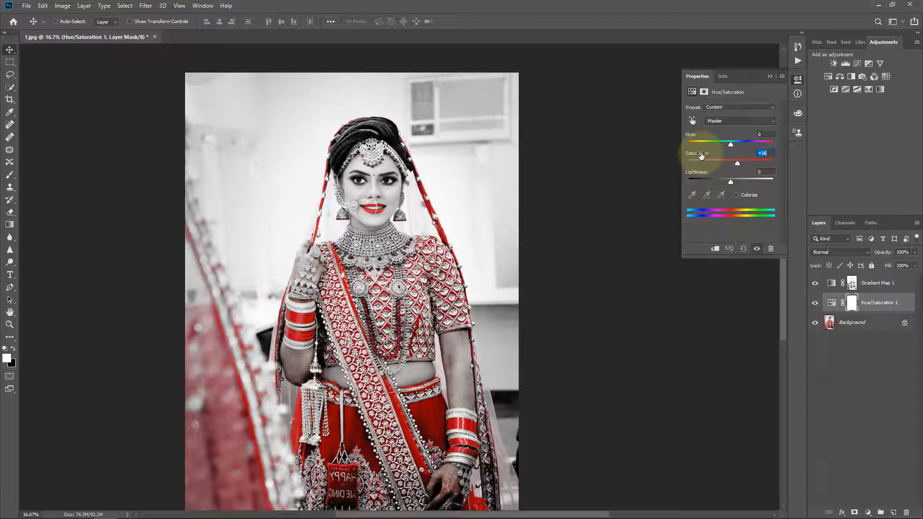
Set the Hue/Saturation layer's Saturation to +10 and close its settings
drag(696, 156, 688, 158)
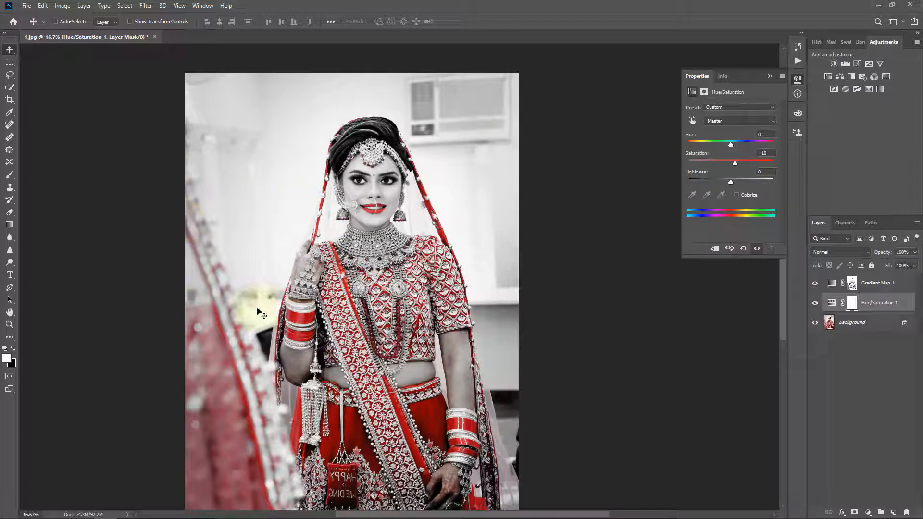
click(769, 76)
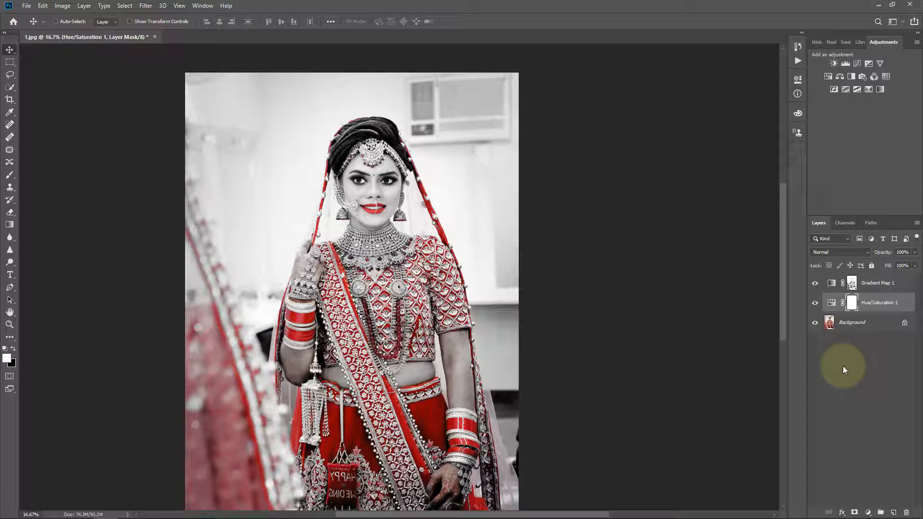
Paint in black at 50% brush opacity on the Gradient Map 1 mask over the red beads hanging from the forehead pendant and the bindi
click(852, 285)
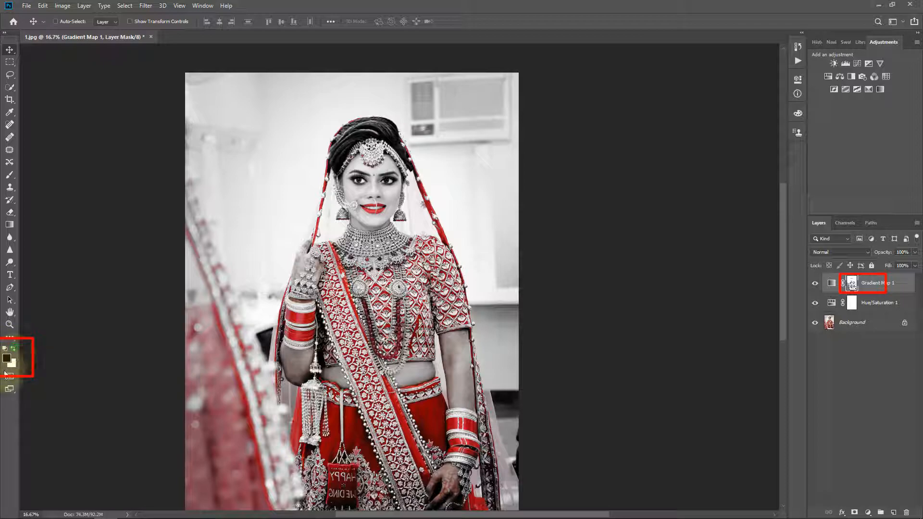
click(9, 175)
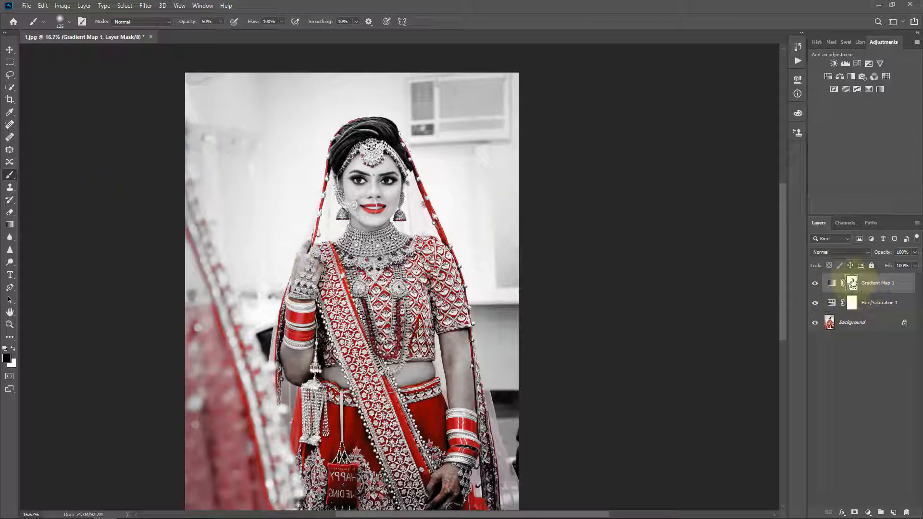
ctrl+click(352, 185)
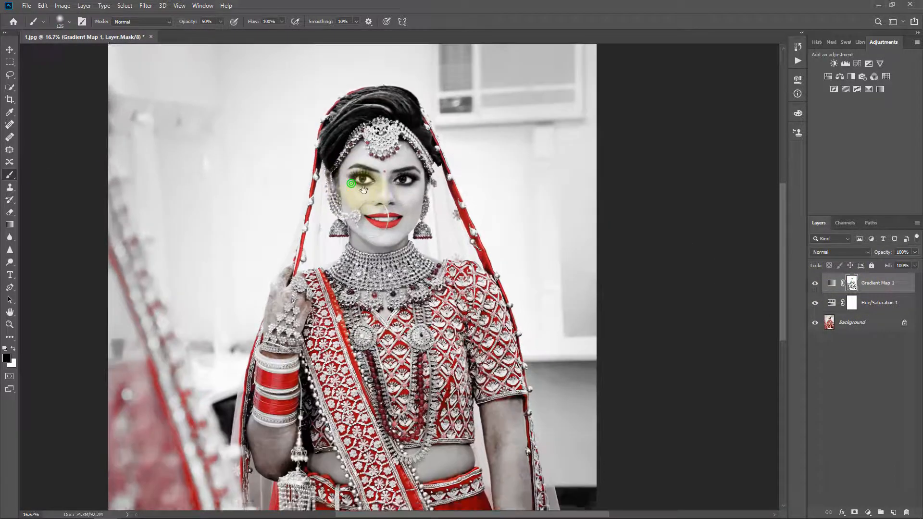
alt+right_click(366, 221)
ctrl+click(380, 150)
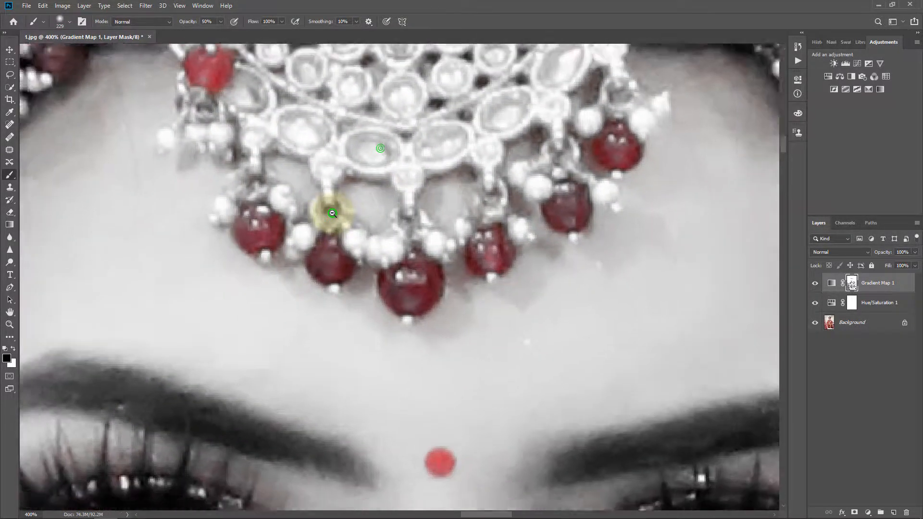
alt+click(332, 213)
alt+right_click(300, 231)
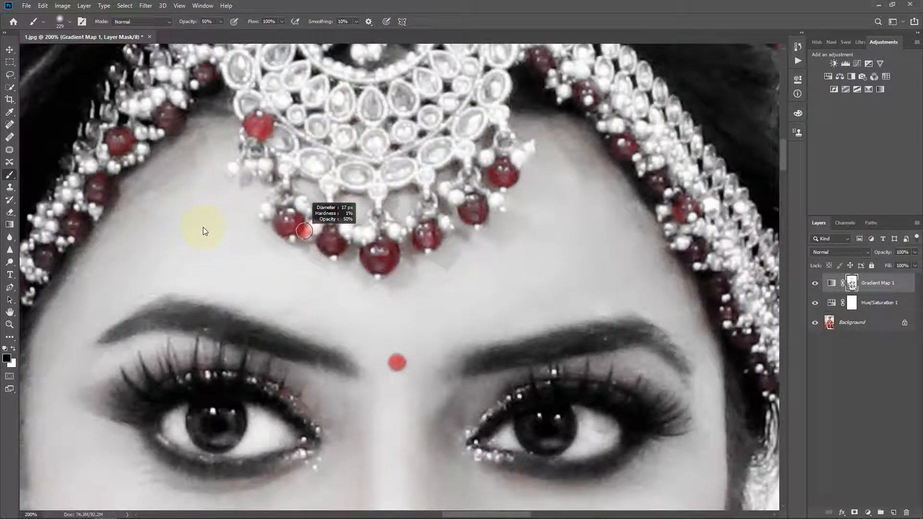
alt+right_click(289, 226)
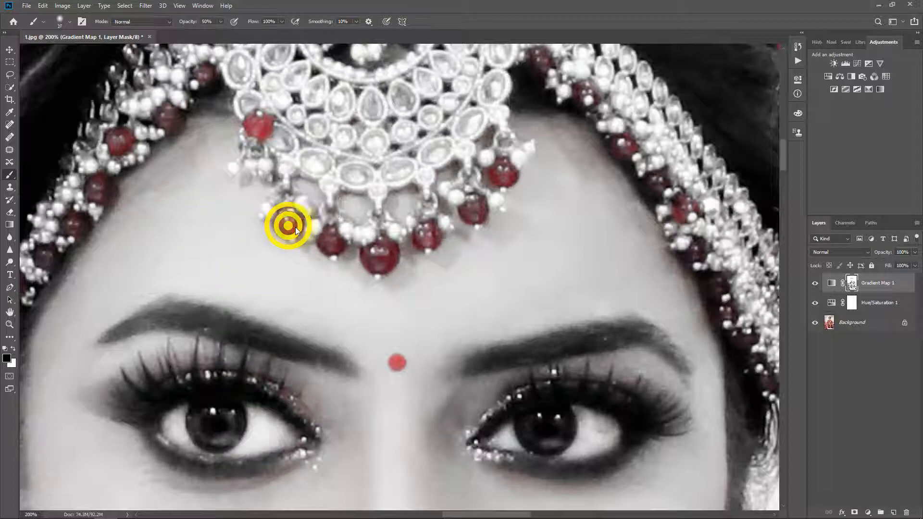
click(291, 224)
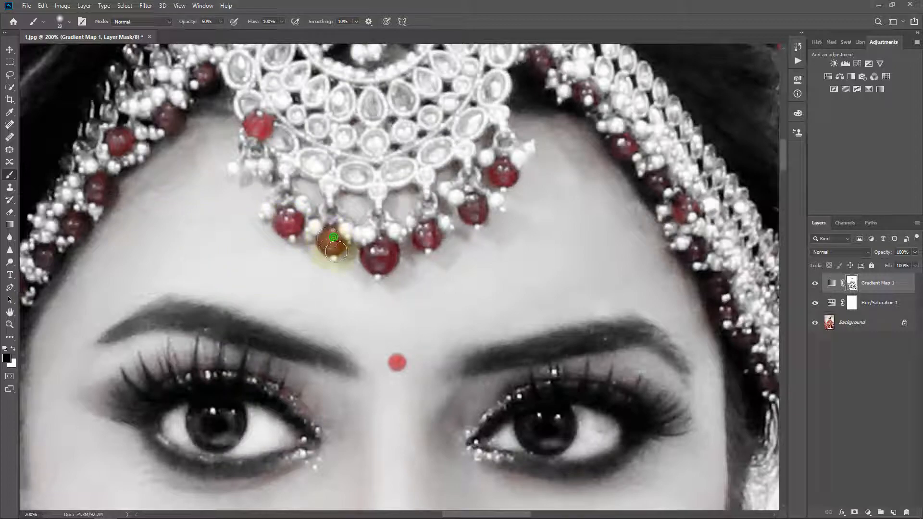
drag(335, 251, 367, 254)
click(427, 233)
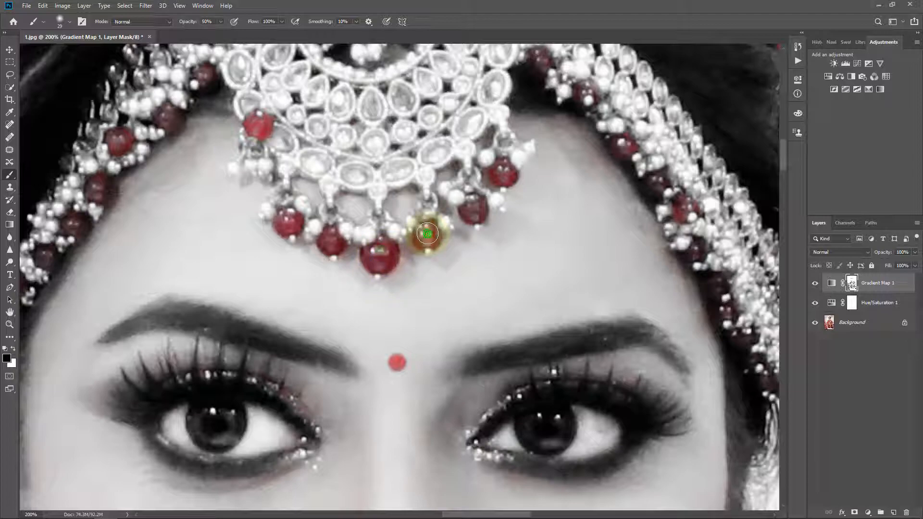
click(507, 170)
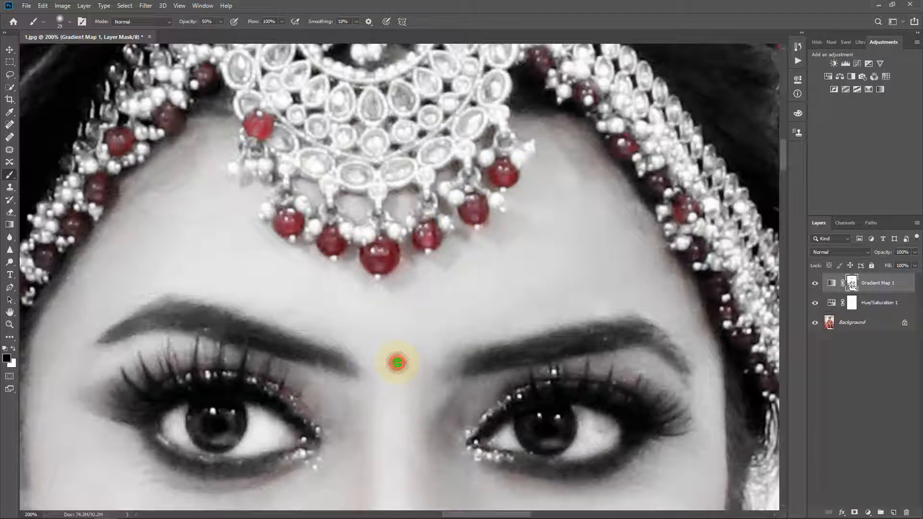
Paint the mask in black over the red beads of the headpiece strand on the image's right side, down to the ear
alt+click(440, 270)
drag(568, 217, 408, 314)
ctrl+click(418, 258)
click(239, 263)
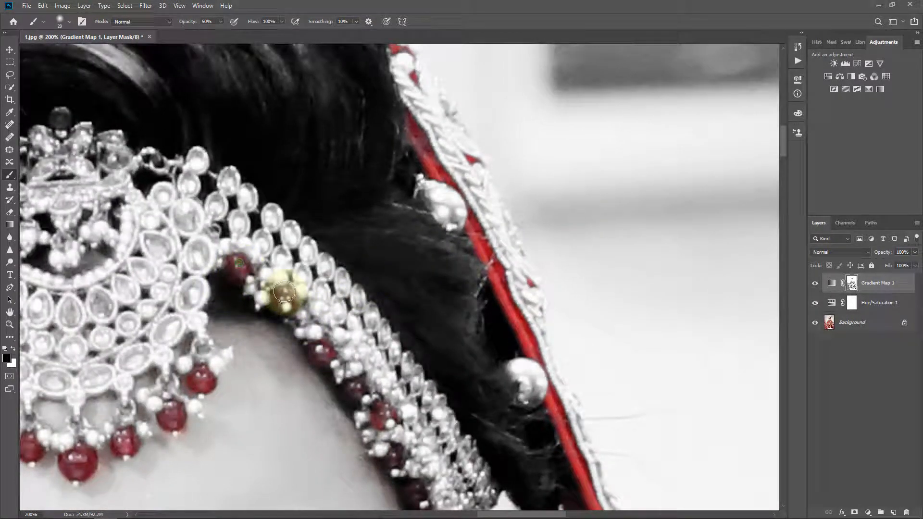
drag(329, 385, 327, 154)
drag(368, 186, 377, 215)
mouse_move(402, 262)
mouse_down()
mouse_move(417, 275)
mouse_move(420, 301)
mouse_up()
drag(431, 315, 426, 323)
drag(462, 391, 498, 189)
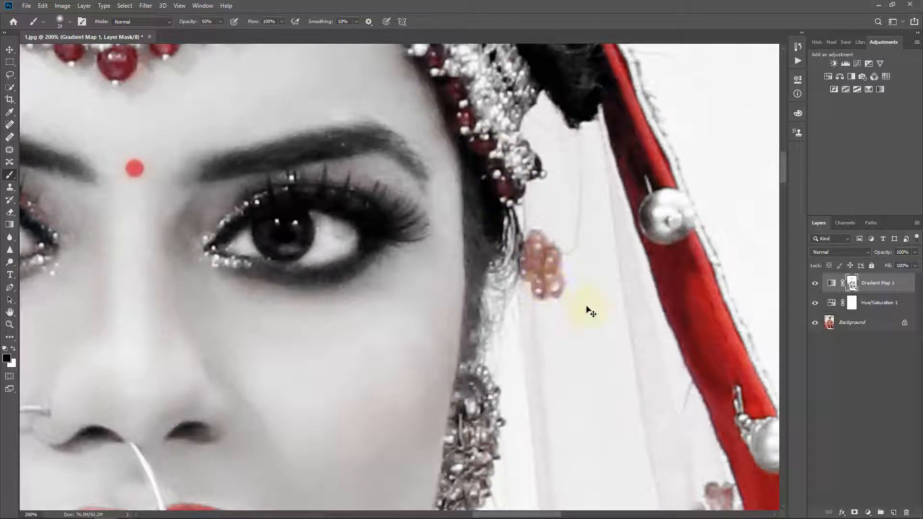
Paint the mask in black over the red beads of the headpiece strand on the image's left side
alt+click(433, 190)
drag(229, 205, 569, 288)
ctrl+click(601, 111)
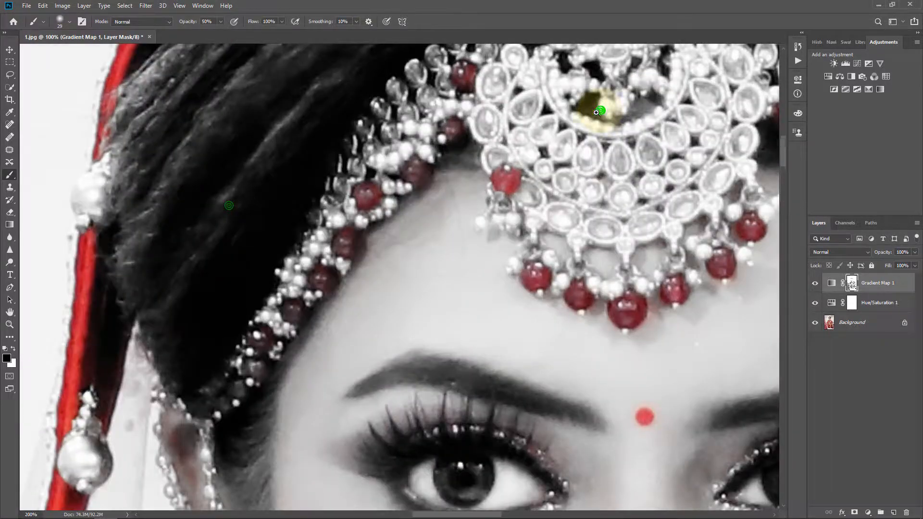
ctrl+click(601, 111)
drag(412, 207, 587, 298)
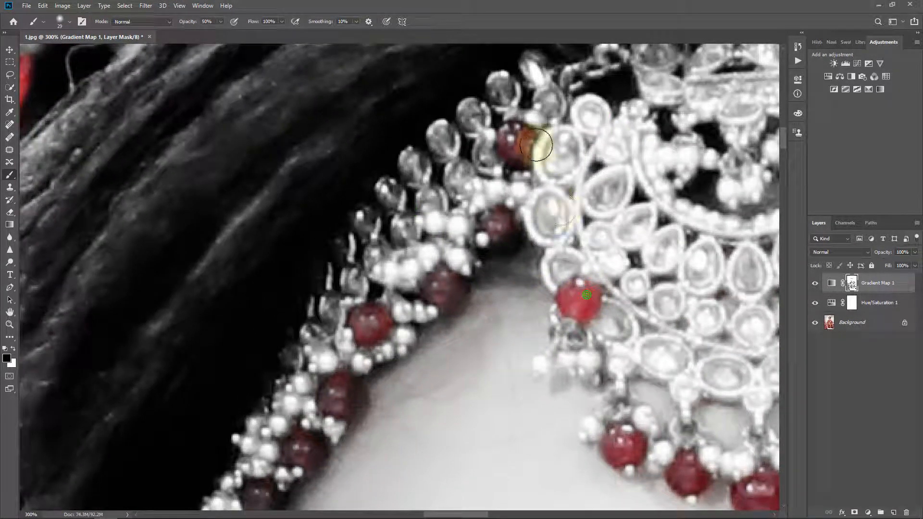
drag(448, 294, 486, 128)
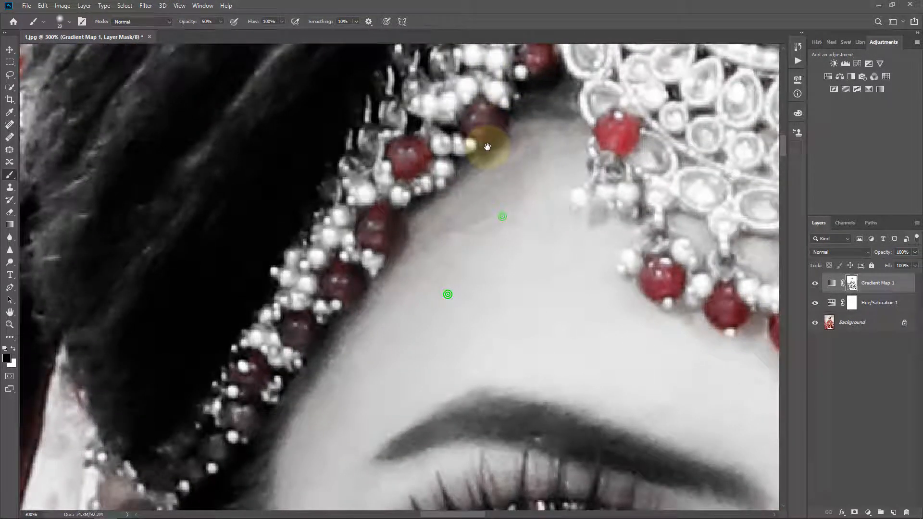
drag(379, 214, 386, 239)
drag(318, 305, 460, 148)
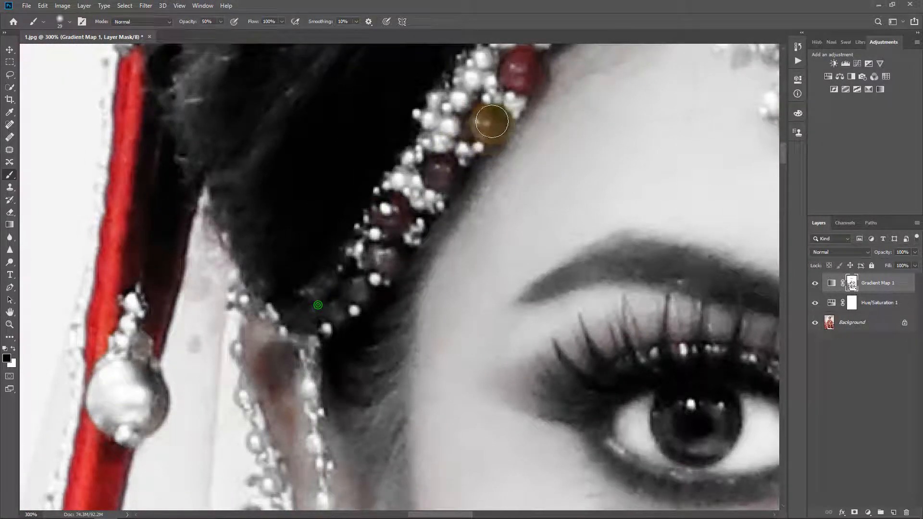
click(448, 170)
click(394, 245)
Paint the mask in black over the bride's upper and lower lips to restore their full red colour
scroll(330, 231, down, 5)
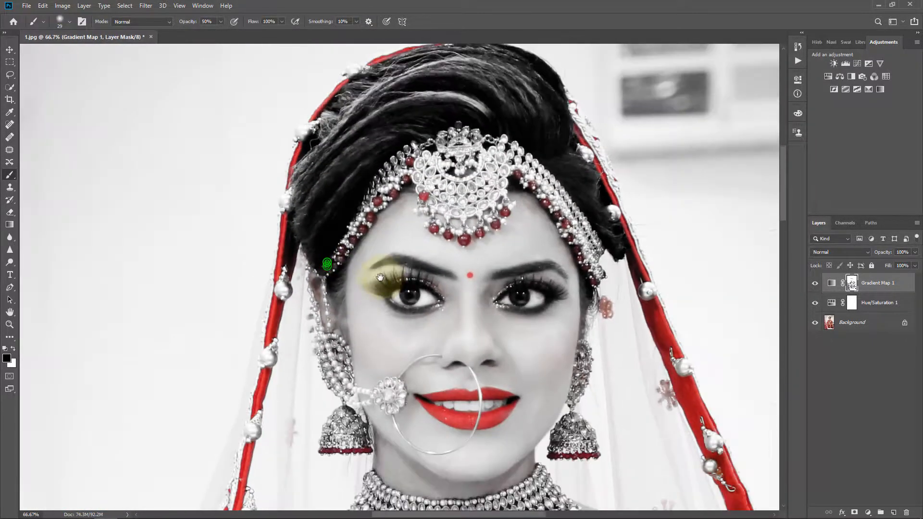
drag(380, 278, 354, 201)
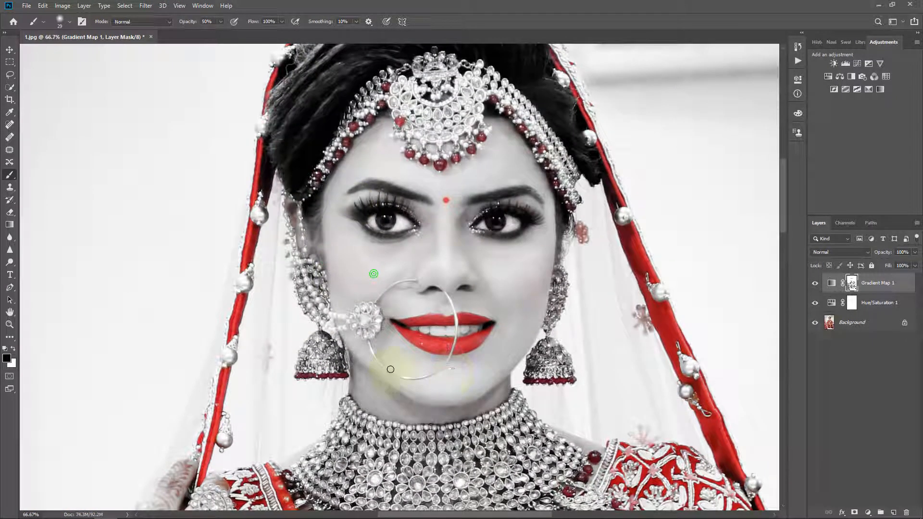
scroll(453, 344, up, 4)
drag(383, 272, 412, 268)
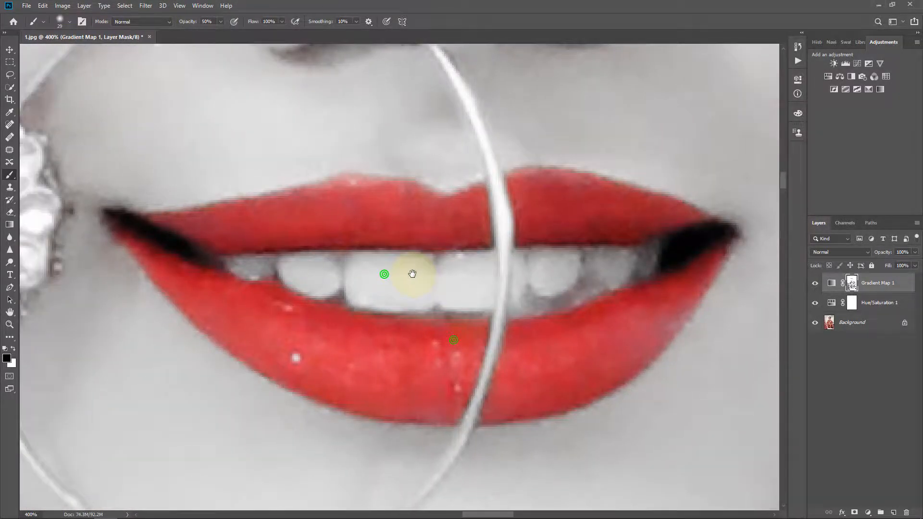
mouse_move(387, 209)
mouse_down()
mouse_move(367, 200)
mouse_move(231, 222)
mouse_move(176, 248)
mouse_up()
mouse_move(553, 198)
mouse_down()
mouse_move(532, 197)
mouse_move(463, 212)
mouse_up()
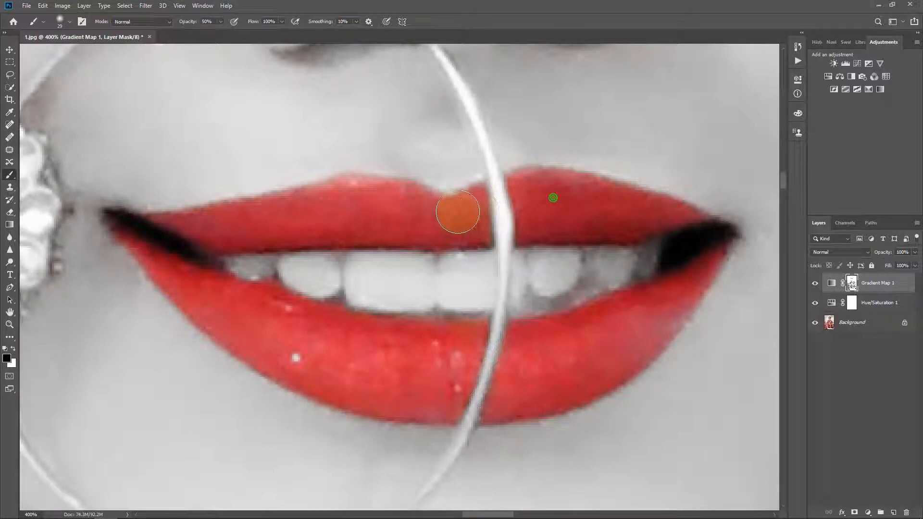
mouse_move(669, 309)
mouse_down()
mouse_move(637, 337)
mouse_move(673, 309)
mouse_move(632, 340)
mouse_move(661, 316)
mouse_move(437, 392)
mouse_move(313, 366)
mouse_move(296, 357)
mouse_up()
mouse_move(292, 353)
mouse_down()
mouse_move(361, 371)
mouse_move(175, 281)
mouse_move(442, 378)
mouse_move(457, 365)
mouse_up()
mouse_move(451, 373)
mouse_down()
mouse_move(436, 385)
mouse_move(467, 355)
mouse_up()
Paint the mask in black over the small red jewellery details below the face
alt+click(451, 293)
alt+click(451, 292)
alt+click(451, 292)
alt+click(452, 292)
ctrl+click(399, 372)
ctrl+click(398, 370)
ctrl+click(397, 371)
drag(227, 356, 625, 399)
mouse_move(368, 252)
mouse_down()
mouse_move(560, 248)
mouse_move(320, 287)
mouse_move(347, 277)
mouse_up()
mouse_move(389, 236)
mouse_down()
mouse_move(602, 234)
mouse_move(572, 234)
mouse_up()
drag(560, 196, 593, 224)
click(593, 224)
mouse_move(471, 340)
mouse_down()
mouse_move(678, 154)
mouse_move(650, 153)
mouse_move(650, 181)
mouse_move(617, 210)
mouse_up()
click(443, 328)
Paint the mask in black over the red beads in the necklace's central pendants and at its end on the image's left
drag(193, 404, 569, 278)
click(511, 260)
click(660, 251)
click(332, 230)
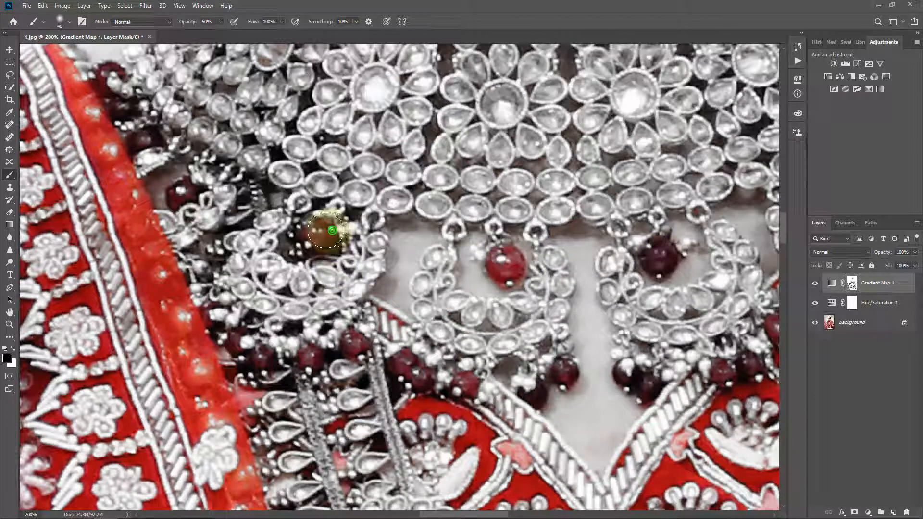
click(176, 194)
click(122, 107)
click(113, 73)
click(179, 196)
Paint the mask in black over the row of red beads hanging along the necklace's lower edge, from the image's left to the centre
click(265, 361)
click(308, 361)
click(356, 344)
click(416, 365)
click(478, 388)
click(568, 374)
click(636, 377)
Paint the mask in black over the red beads along the necklace's lower edge and shoulder end on the image's right side
drag(709, 377, 143, 374)
click(214, 327)
click(246, 313)
click(299, 323)
click(335, 316)
click(374, 298)
click(390, 266)
click(459, 229)
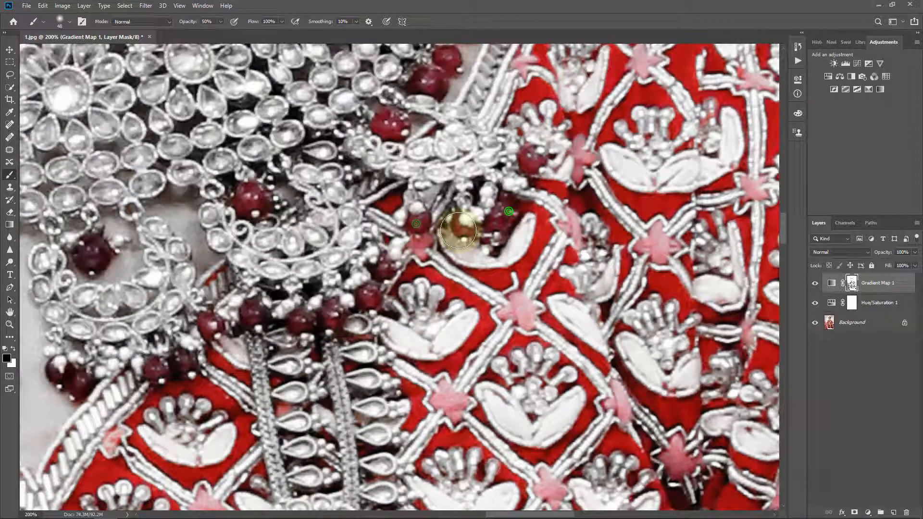
click(526, 163)
click(429, 87)
Examine the blouse, long bead strands, waist and arm for red areas that still lack colour
alt+click(548, 261)
alt+click(548, 260)
alt+click(432, 315)
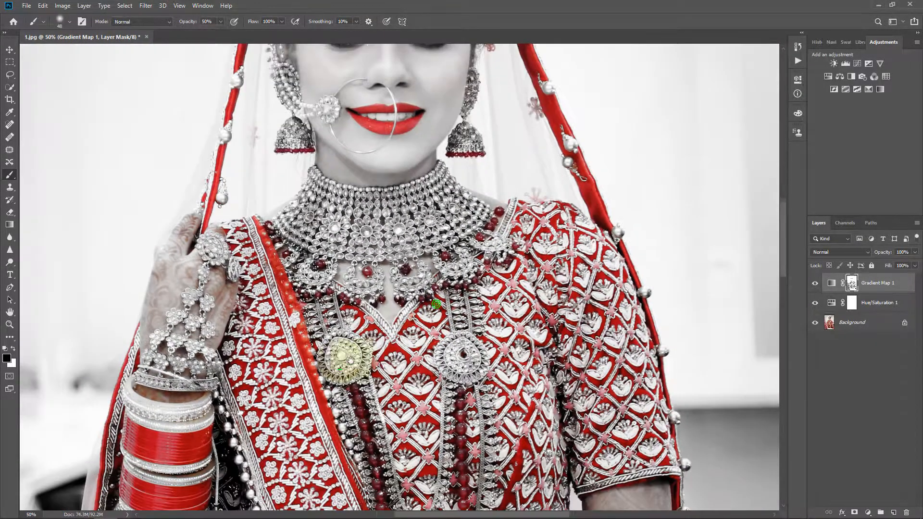
drag(360, 360, 412, 145)
drag(541, 318, 373, 210)
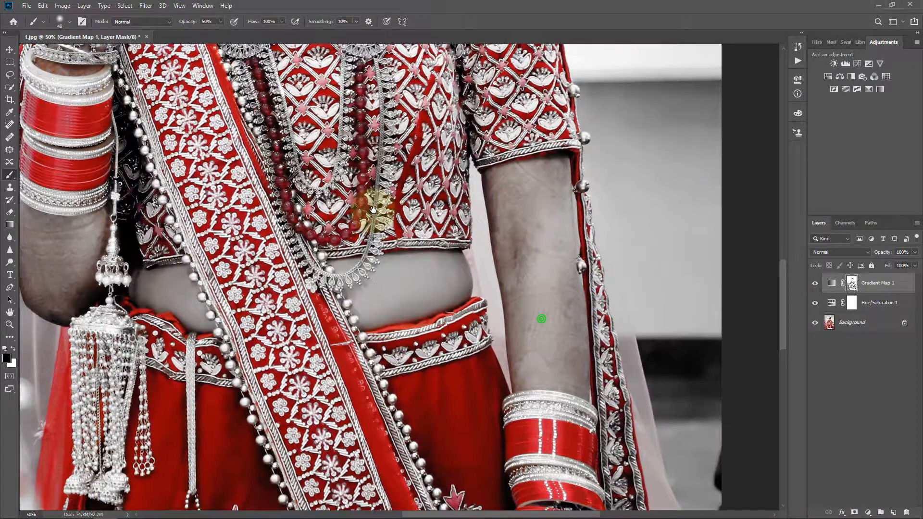
alt+click(476, 276)
ctrl+click(530, 264)
ctrl+click(531, 264)
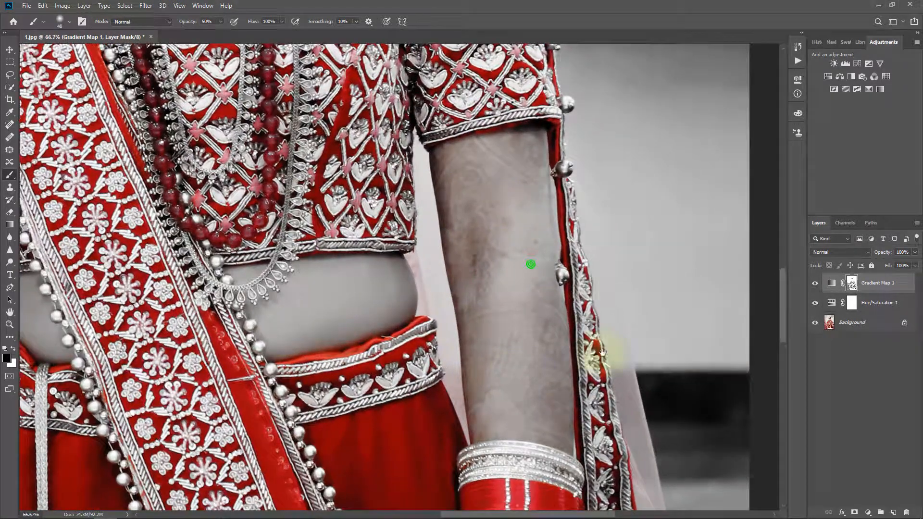
alt+click(396, 256)
alt+click(395, 256)
alt+click(350, 249)
drag(357, 231, 511, 379)
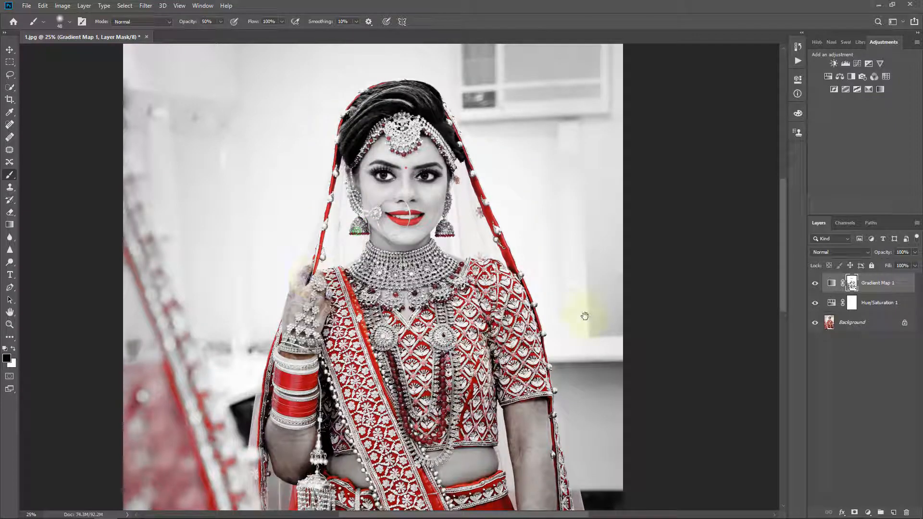
Switch to the Move tool and examine the colour effect on the face, veil, necklace and blouse
click(10, 49)
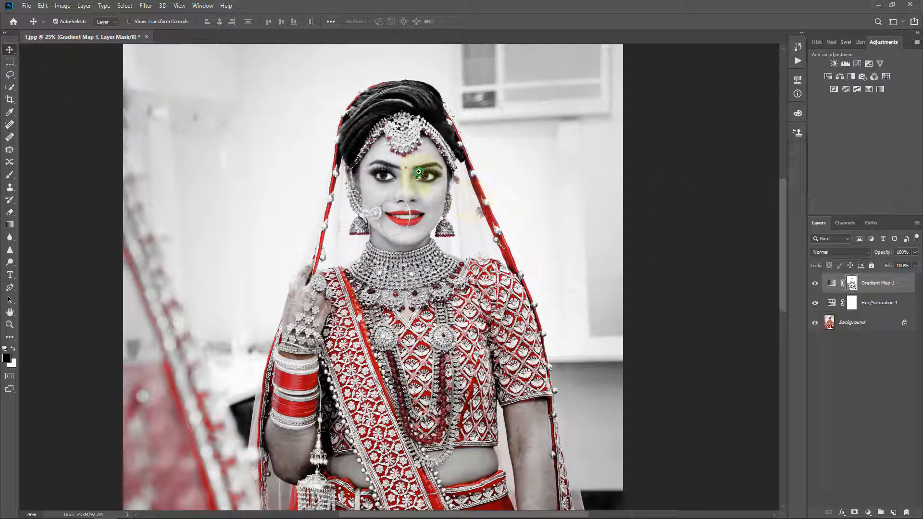
ctrl+click(419, 172)
ctrl+click(419, 172)
ctrl+click(420, 174)
alt+click(490, 269)
alt+click(490, 270)
drag(513, 358, 400, 340)
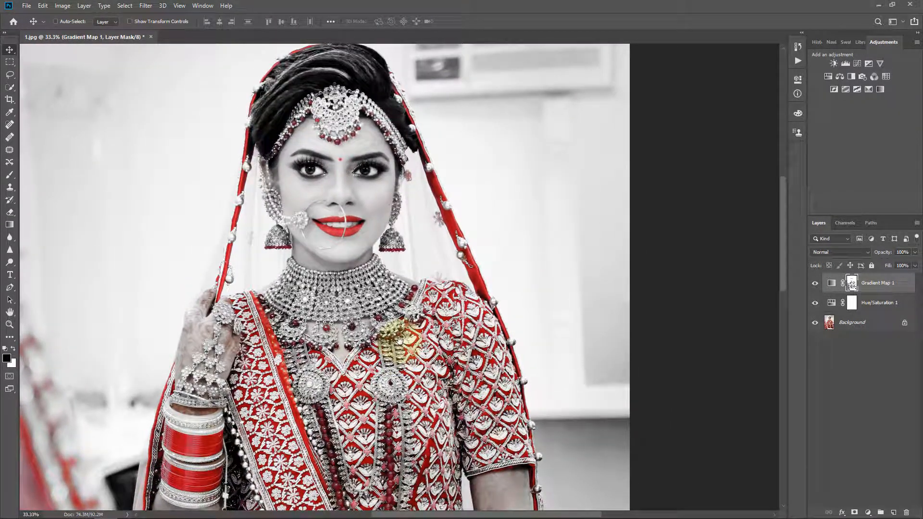
ctrl+click(365, 276)
drag(402, 220, 447, 234)
alt+click(435, 252)
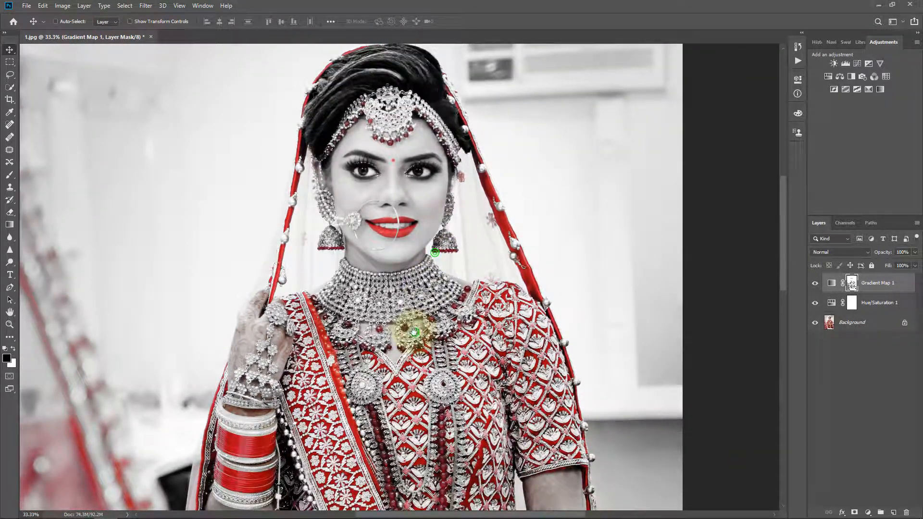
drag(414, 331, 392, 325)
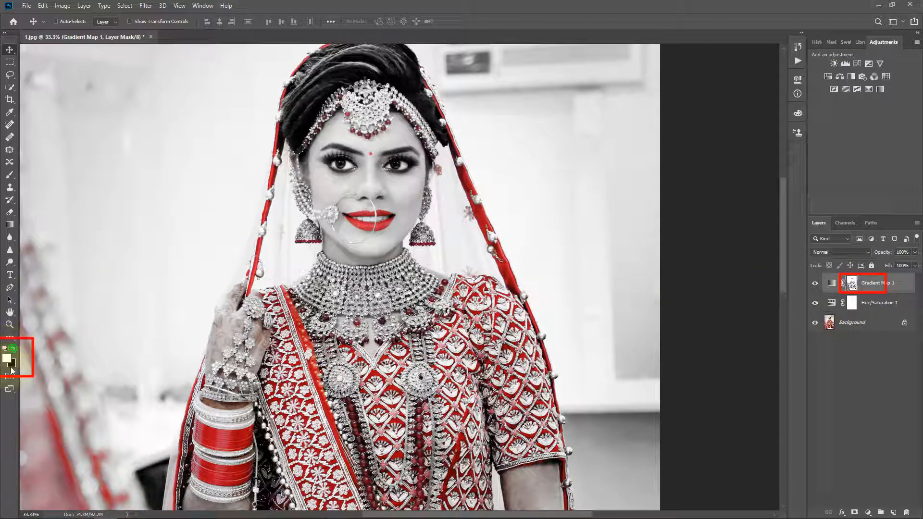
Paint in white at 50% brush opacity on the Gradient Map 1 mask over the ear on the image's left to remove its reddish tint
ctrl+click(291, 162)
ctrl+click(291, 162)
ctrl+click(291, 162)
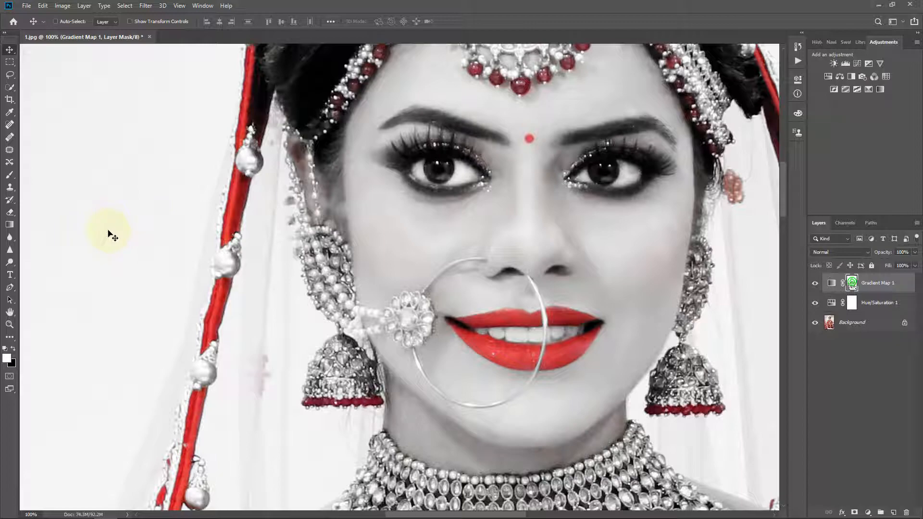
click(12, 177)
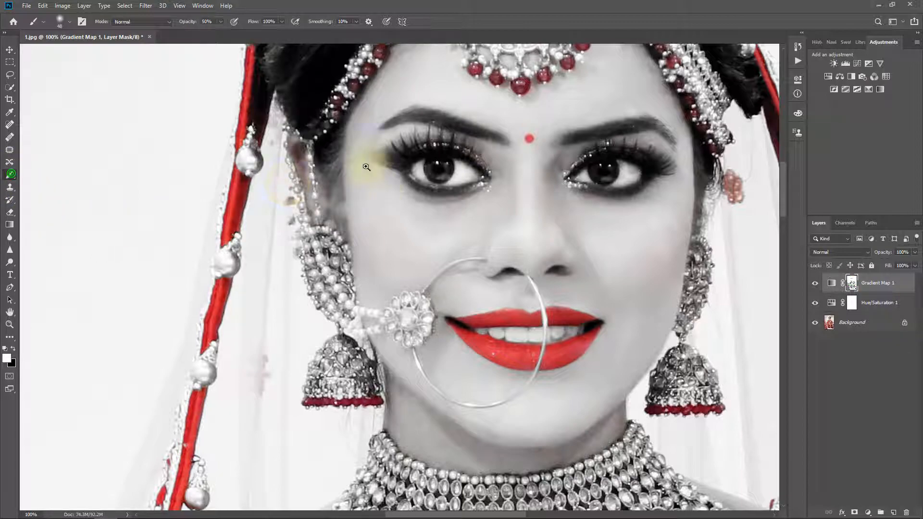
scroll(362, 166, up, 2)
alt+right_click(172, 126)
mouse_move(170, 120)
mouse_down()
mouse_move(159, 102)
mouse_move(179, 203)
mouse_move(168, 101)
mouse_move(180, 155)
mouse_up()
drag(161, 97, 181, 180)
mouse_move(178, 139)
mouse_down()
mouse_move(206, 286)
mouse_move(261, 304)
mouse_up()
drag(208, 316, 215, 325)
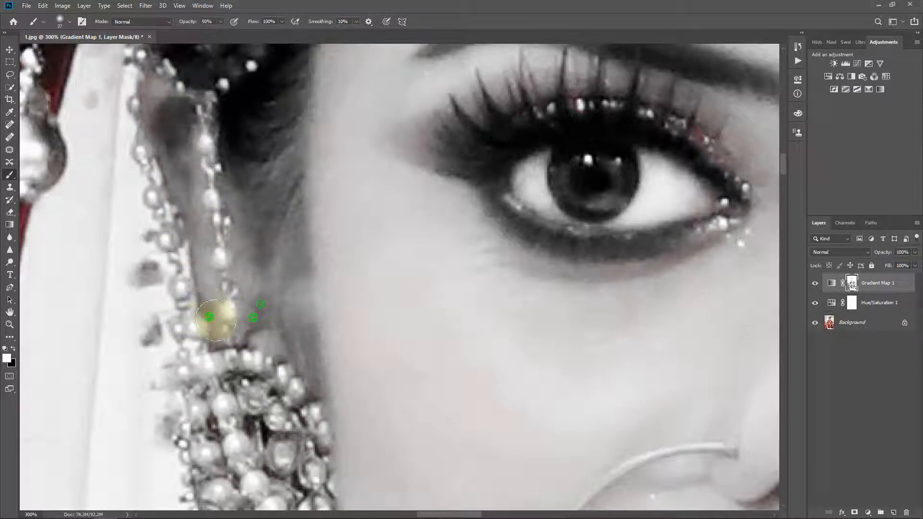
alt+click(263, 234)
alt+click(263, 234)
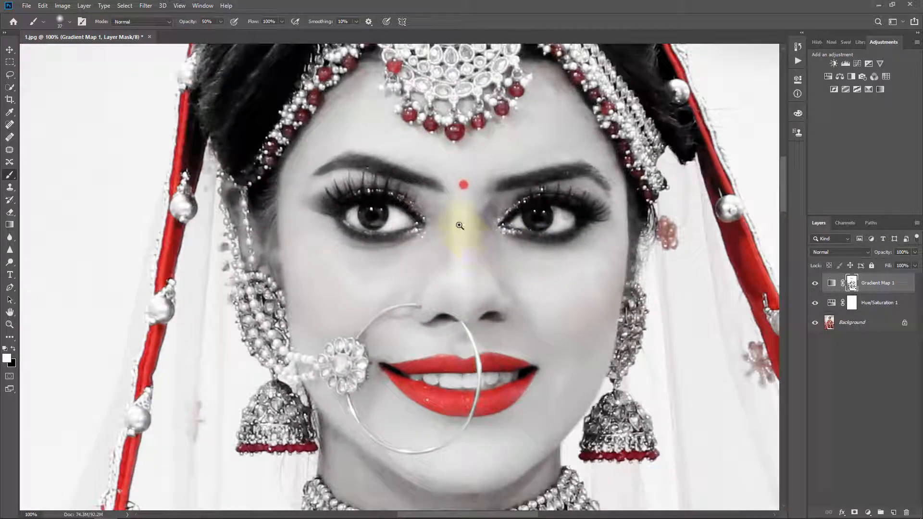
Paint in white at 50% brush opacity on the Gradient Map 1 mask around the eye on the image's left to remove reddish tints
ctrl+click(460, 225)
ctrl+click(367, 166)
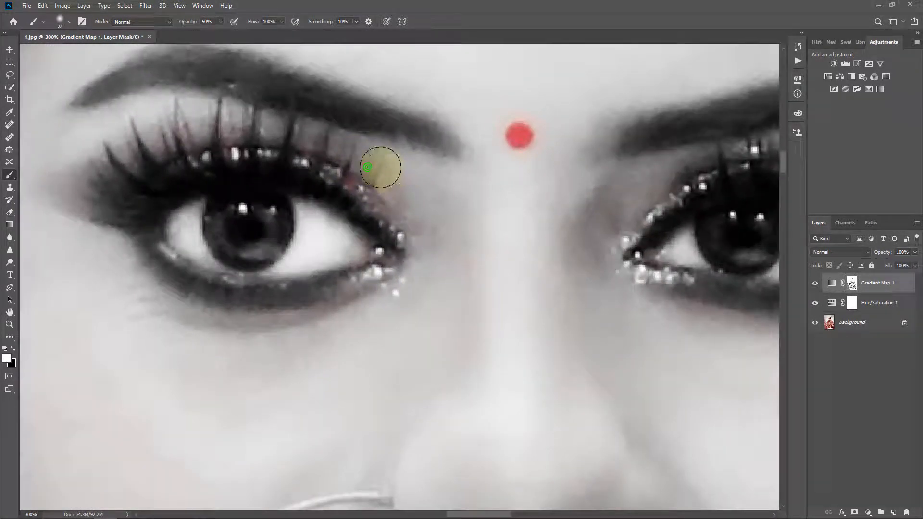
mouse_move(165, 119)
mouse_down()
mouse_move(260, 129)
mouse_move(393, 172)
mouse_up()
drag(334, 149, 412, 203)
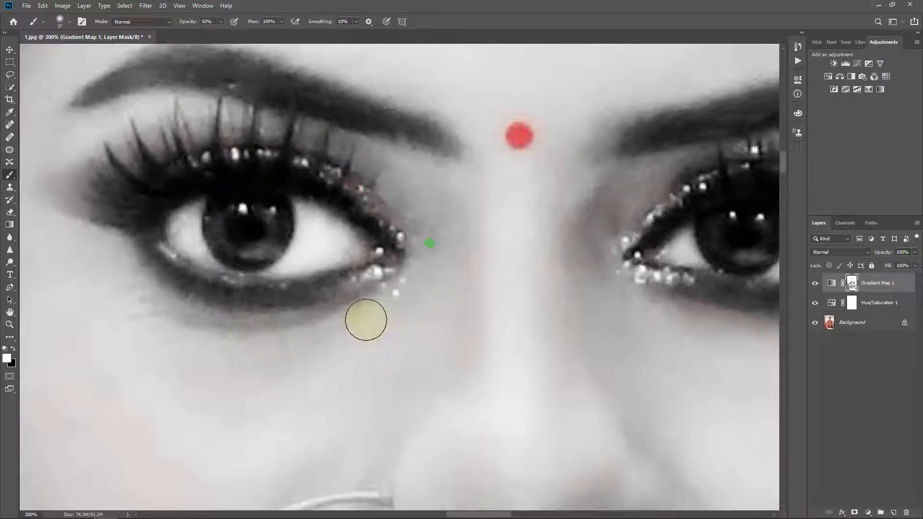
mouse_move(149, 130)
mouse_down()
mouse_move(112, 147)
mouse_move(155, 149)
mouse_move(118, 146)
mouse_move(85, 162)
mouse_up()
drag(66, 171, 75, 202)
Paint the mask in white around the eye on the image's right and touch up the inner lid of the other eye
alt+click(407, 247)
drag(479, 293, 313, 279)
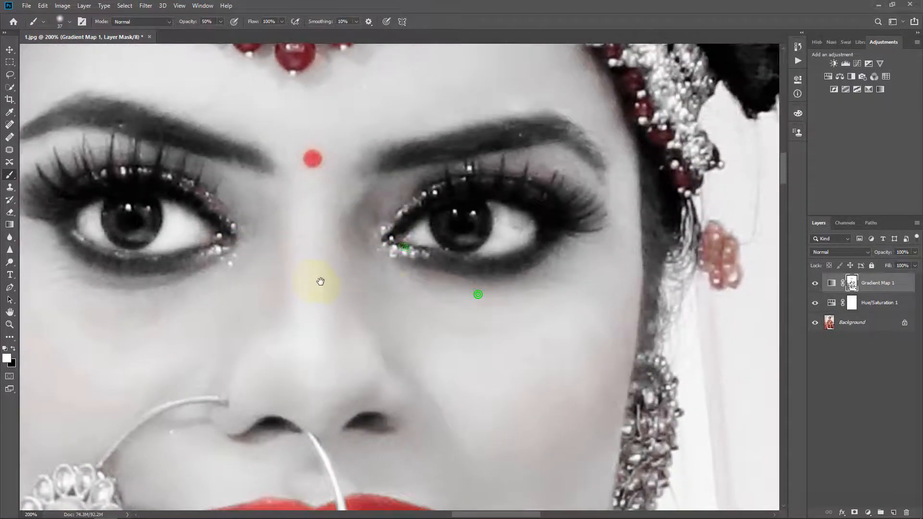
mouse_move(413, 274)
mouse_down()
mouse_move(525, 280)
mouse_move(572, 246)
mouse_move(590, 228)
mouse_move(601, 185)
mouse_move(609, 203)
mouse_move(563, 172)
mouse_move(515, 160)
mouse_move(567, 180)
mouse_up()
mouse_move(189, 177)
mouse_down()
mouse_move(225, 192)
mouse_move(245, 223)
mouse_up()
Enlarge the brush to 125 and paint the mask in white over both cheeks to remove the remaining skin colour
alt+click(406, 253)
drag(370, 367, 429, 296)
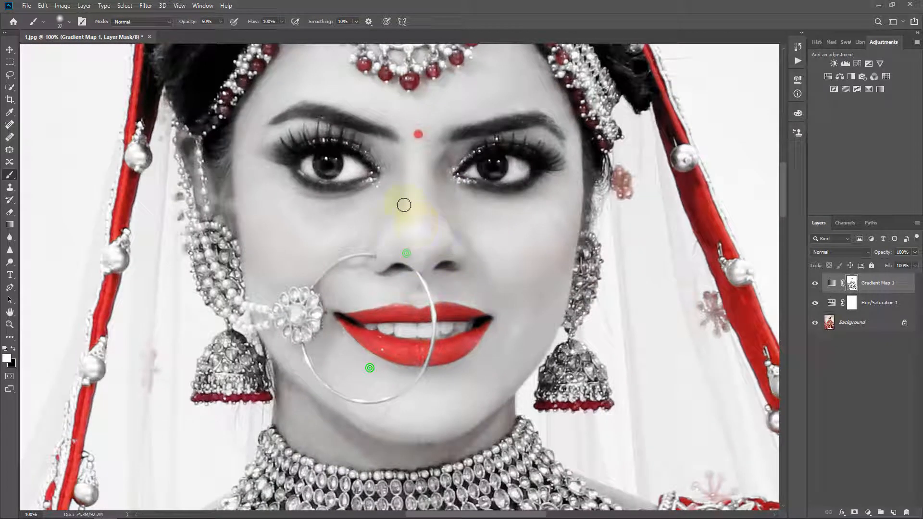
drag(502, 244, 544, 243)
drag(552, 222, 529, 290)
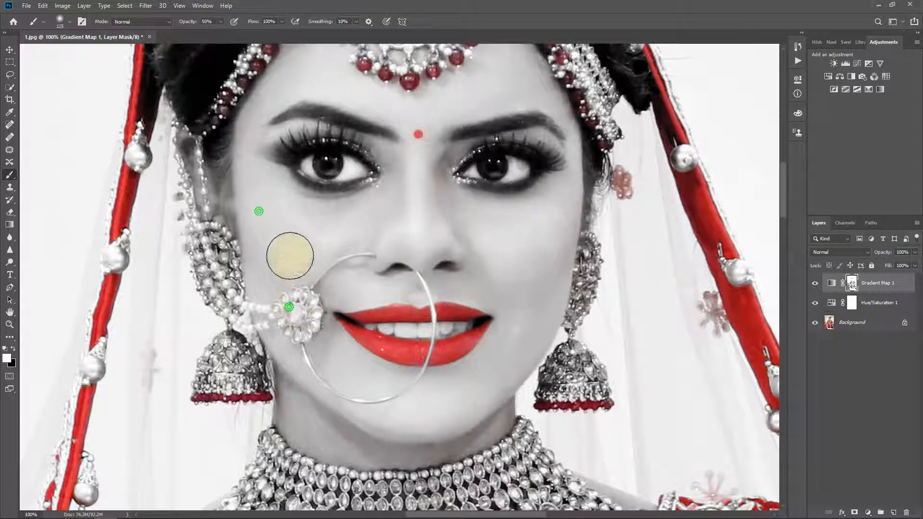
Paint the mask in white over the jaw, chin and neck above the necklace to neutralise the skin colour
alt+click(338, 335)
drag(332, 424, 395, 271)
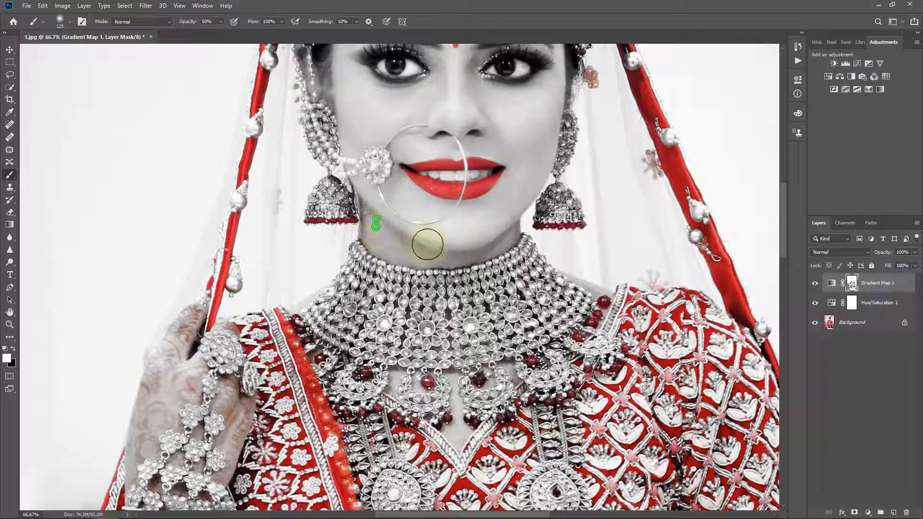
alt+click(477, 215)
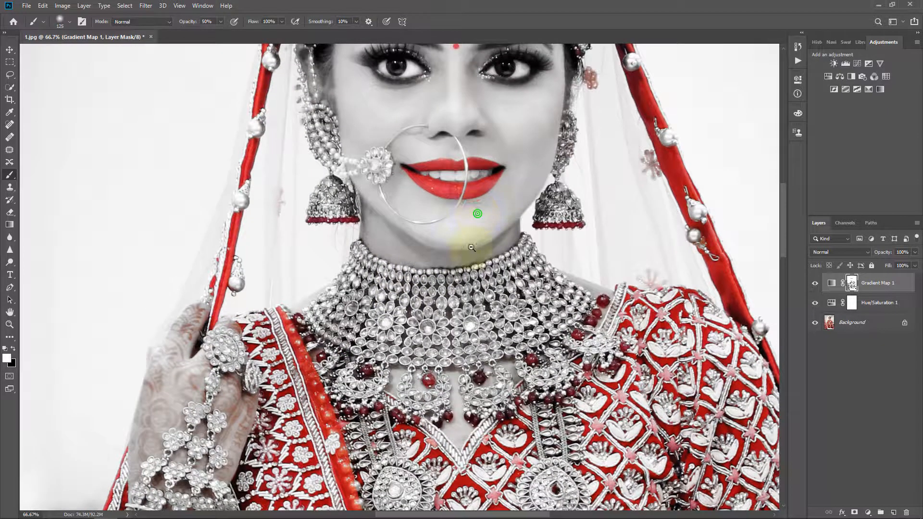
ctrl+click(434, 255)
ctrl+click(435, 255)
mouse_move(363, 187)
mouse_down()
mouse_move(367, 207)
mouse_move(445, 234)
mouse_move(546, 205)
mouse_up()
click(547, 205)
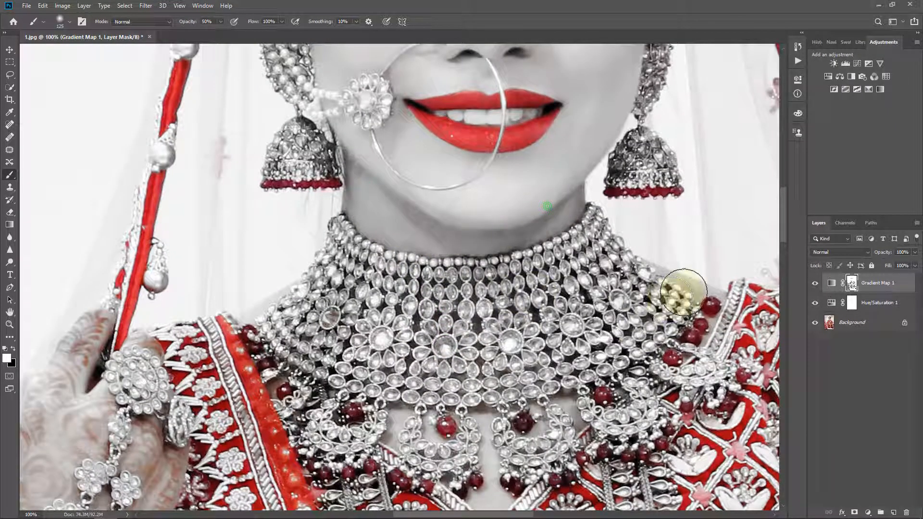
Examine the selective-colour effect on the blouse, bangles and whole figure, and switch to the Move tool
alt+click(637, 280)
alt+click(637, 281)
drag(570, 421, 458, 272)
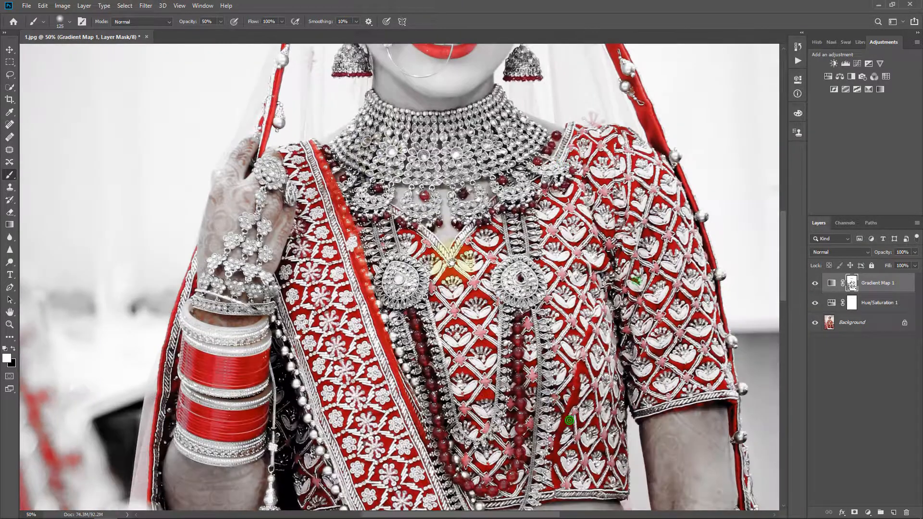
drag(406, 126, 362, 324)
alt+click(432, 237)
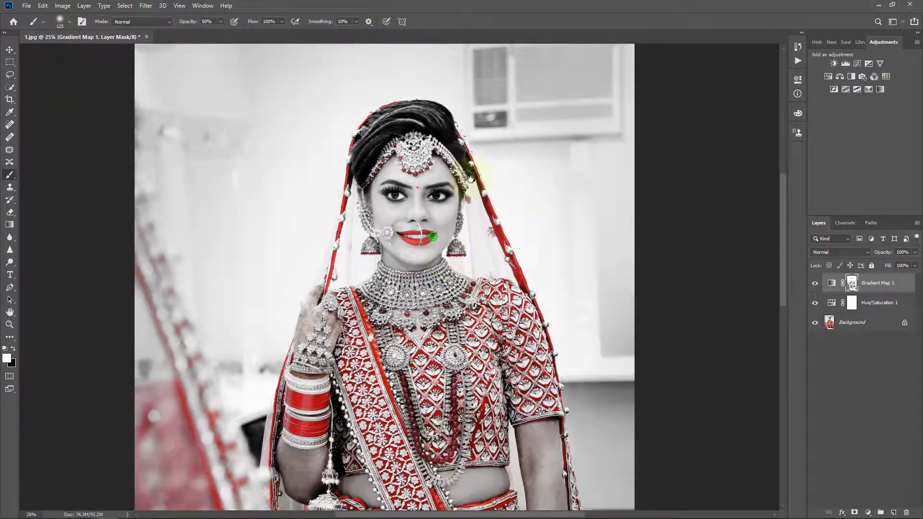
click(9, 50)
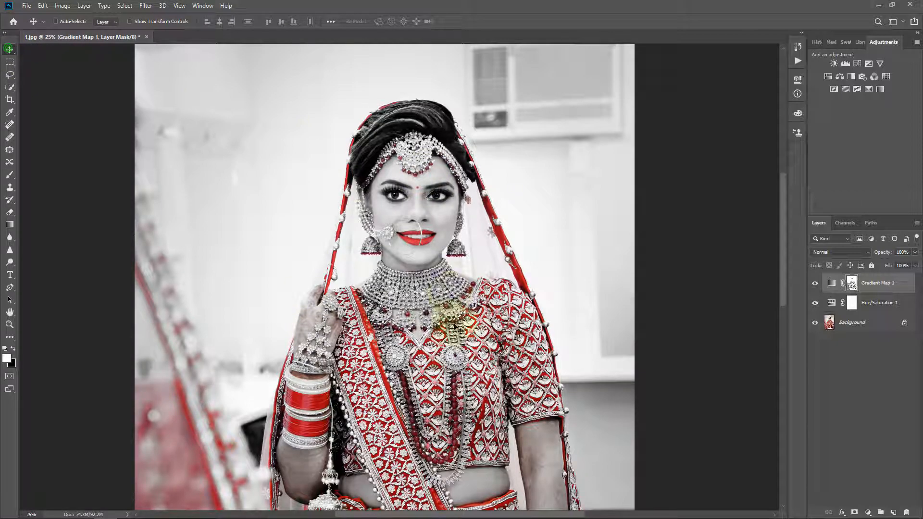
drag(456, 346, 405, 308)
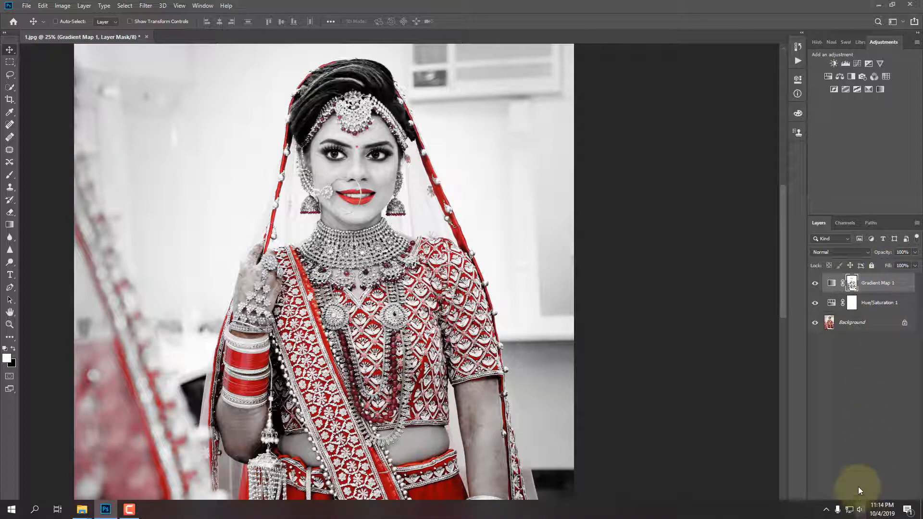
Add a Brightness/Contrast adjustment layer above Gradient Map 1 and slightly increase its contrast
click(870, 469)
click(868, 512)
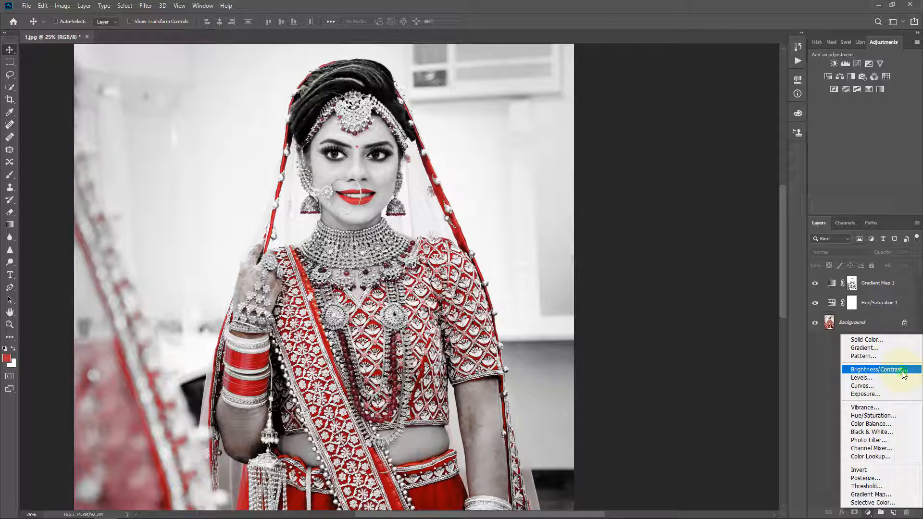
click(876, 369)
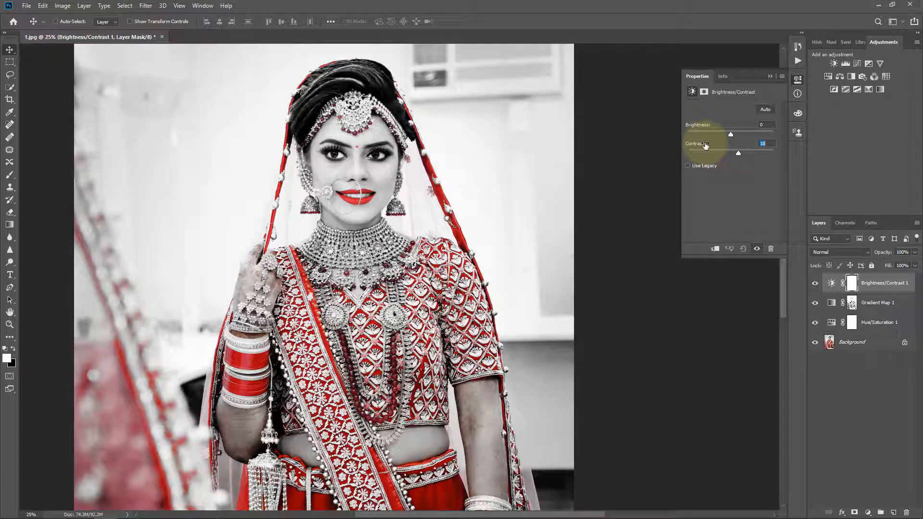
click(769, 76)
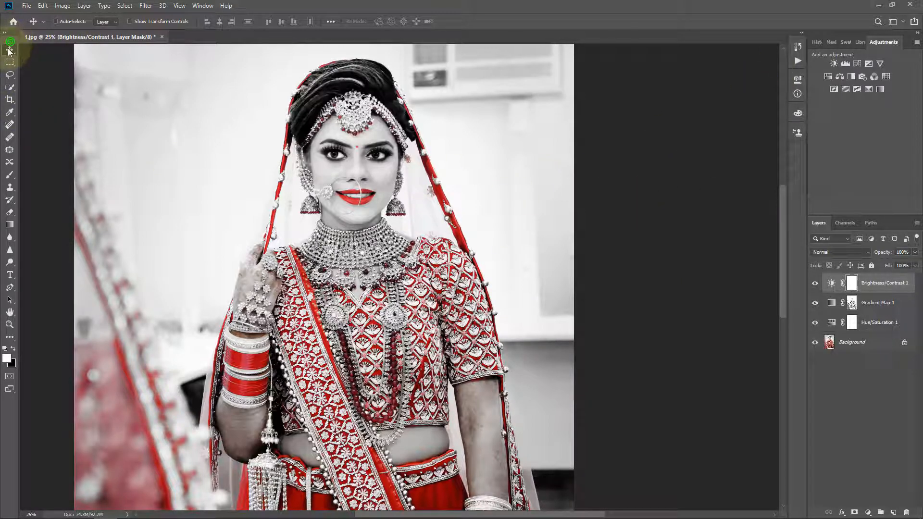
Group the Brightness/Contrast 1, Gradient Map 1 and Hue/Saturation 1 adjustment layers together
click(542, 237)
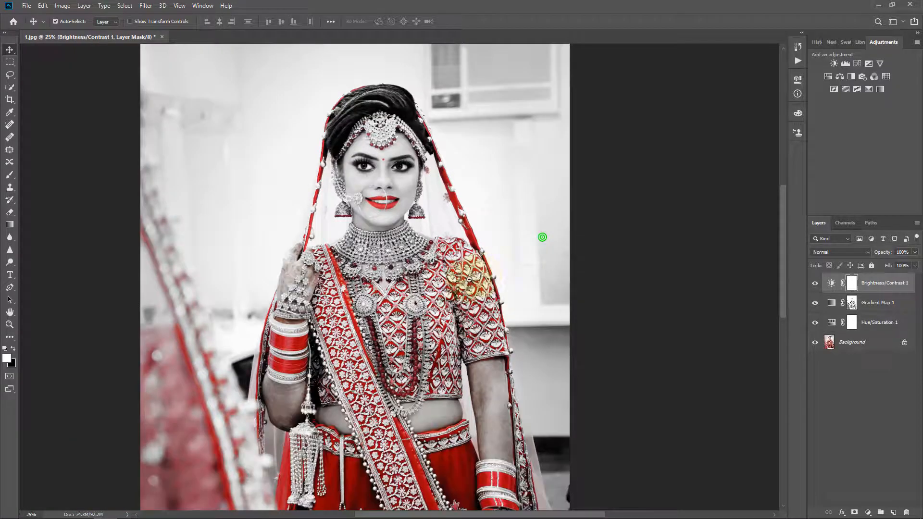
drag(473, 276, 482, 255)
key(ctrl+0)
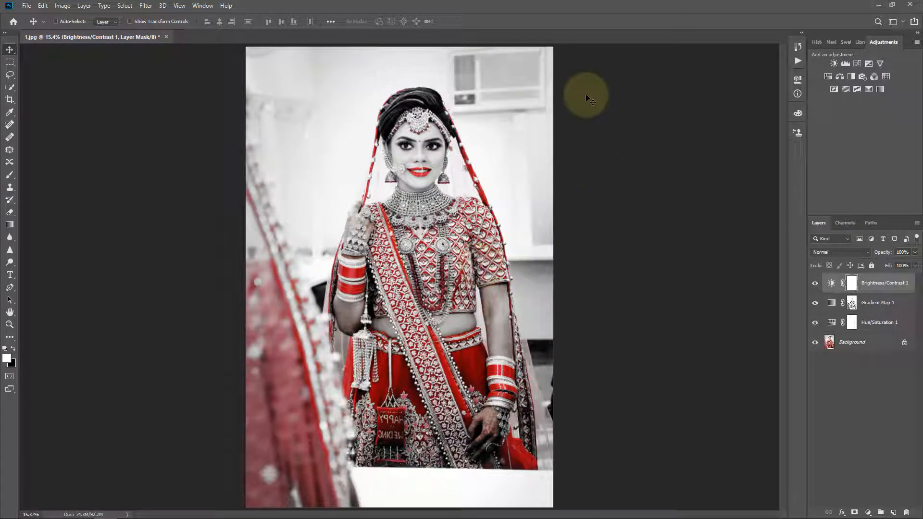
click(507, 184)
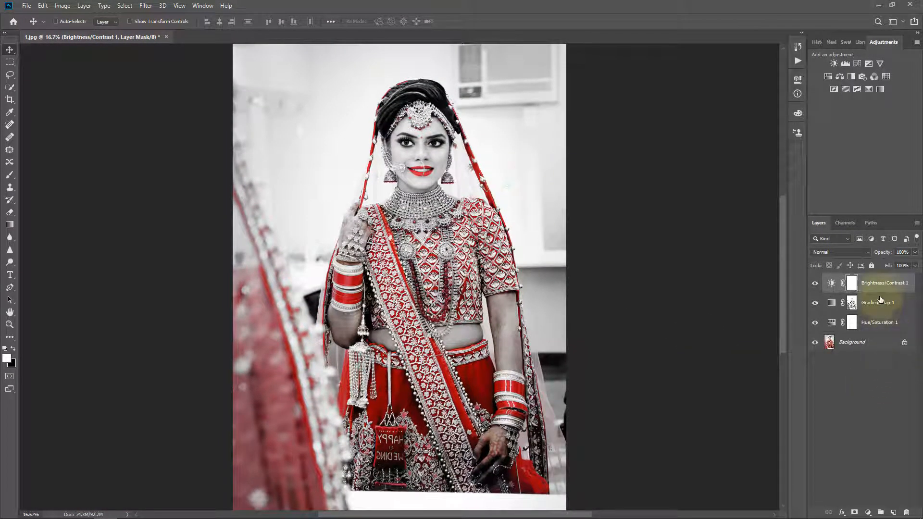
shift+click(882, 325)
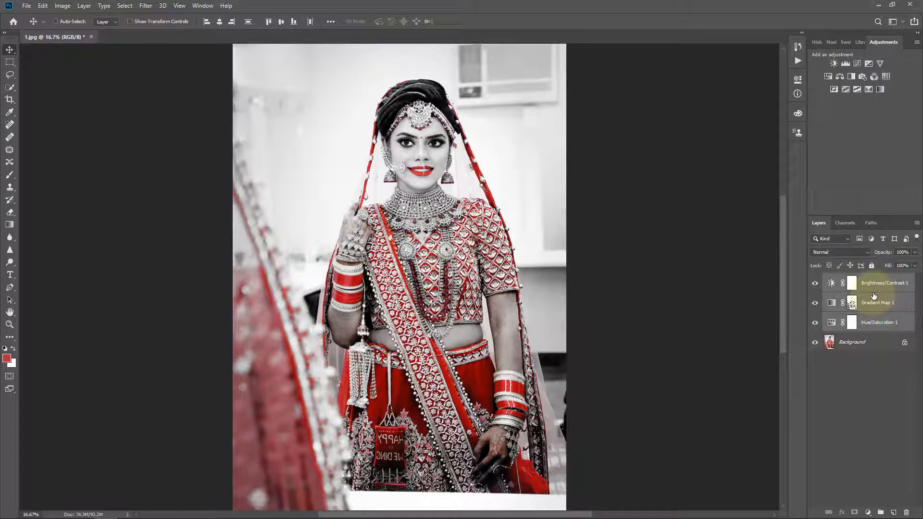
key(ctrl+g)
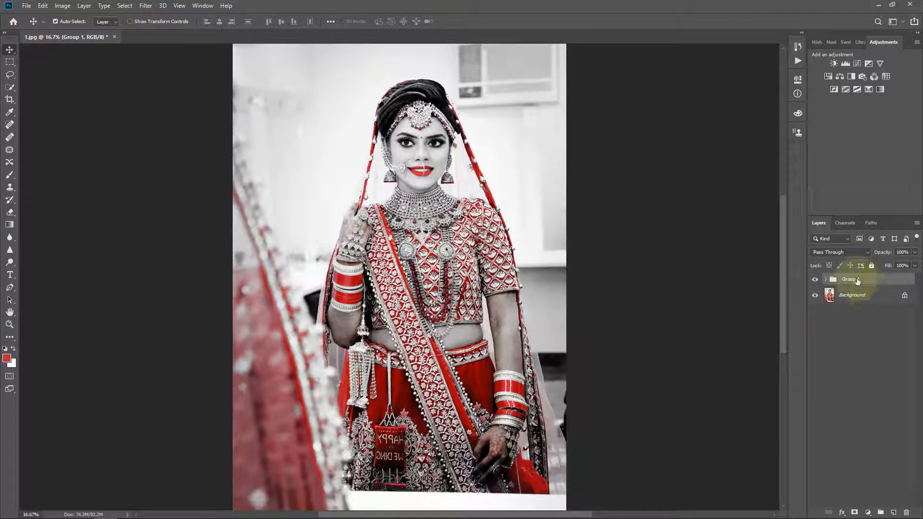
Toggle the adjustment group's visibility repeatedly to compare the original portrait with the selective-colour result, leaving the group visible
click(490, 192)
alt+click(491, 216)
drag(482, 234, 462, 302)
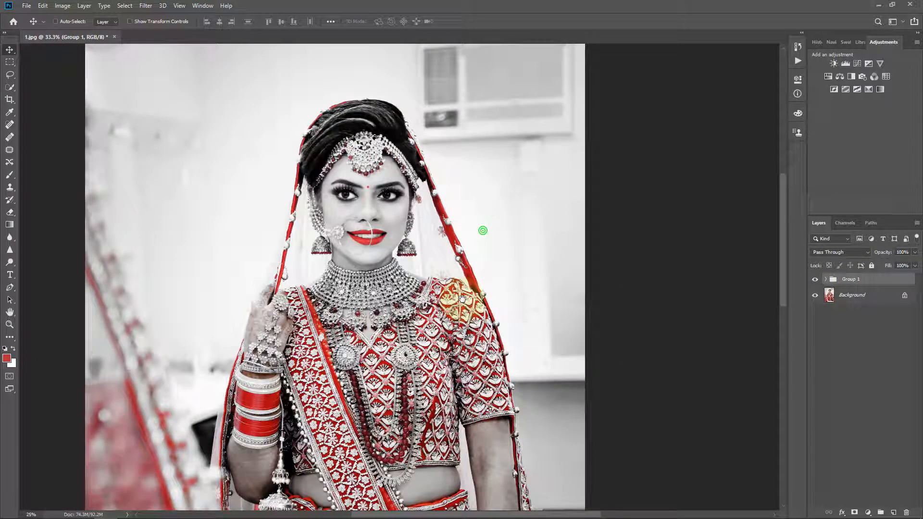
drag(391, 350, 365, 330)
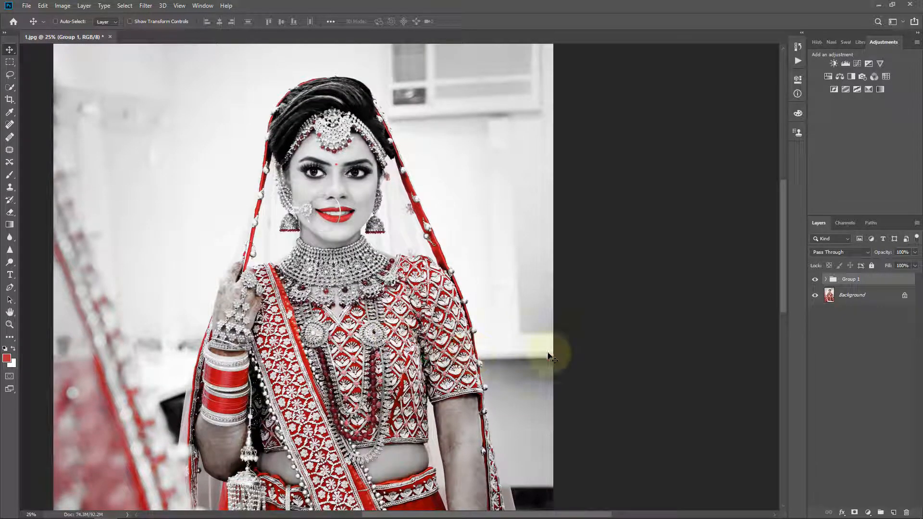
click(815, 280)
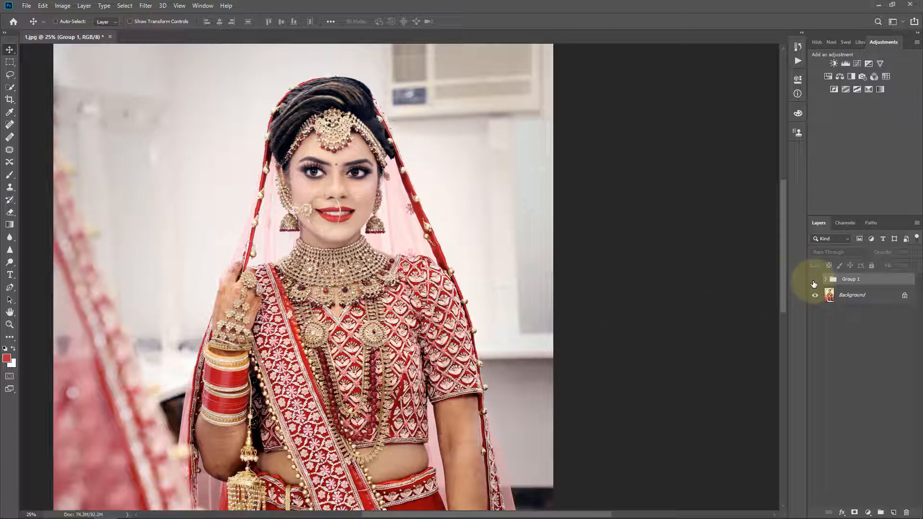
click(816, 280)
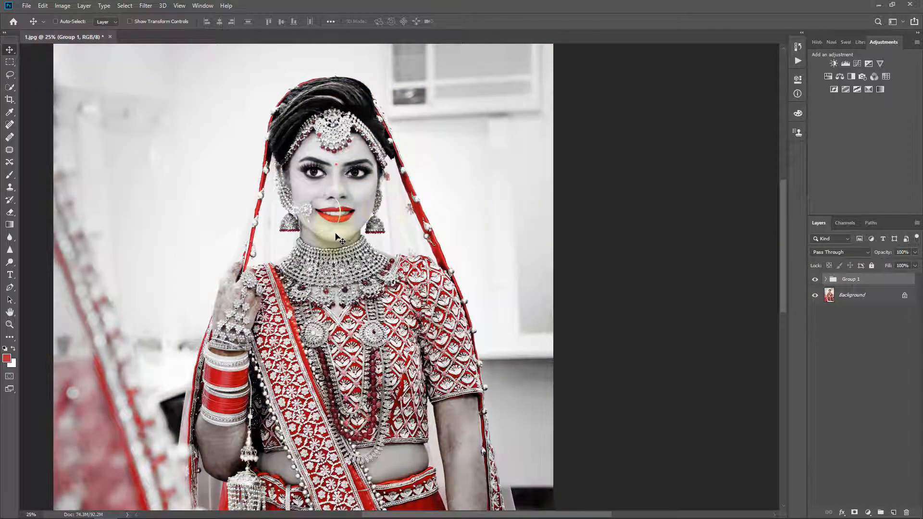
click(815, 281)
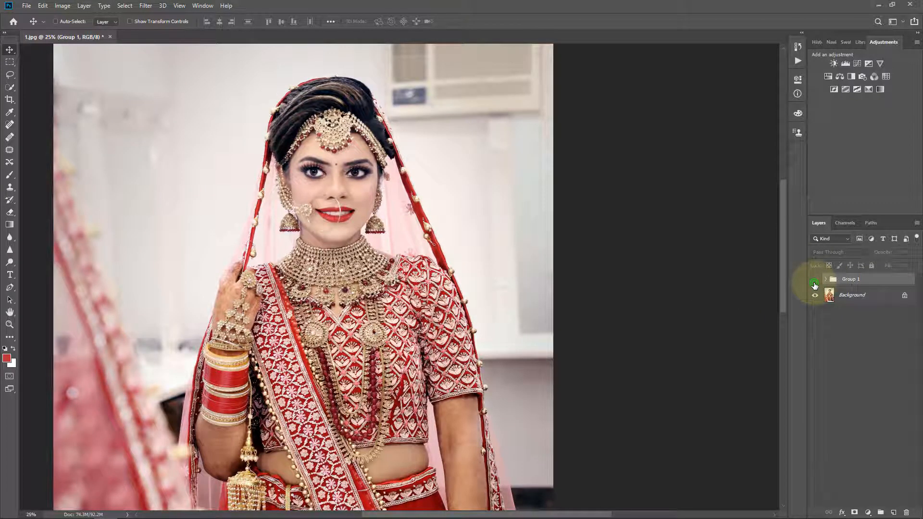
click(814, 282)
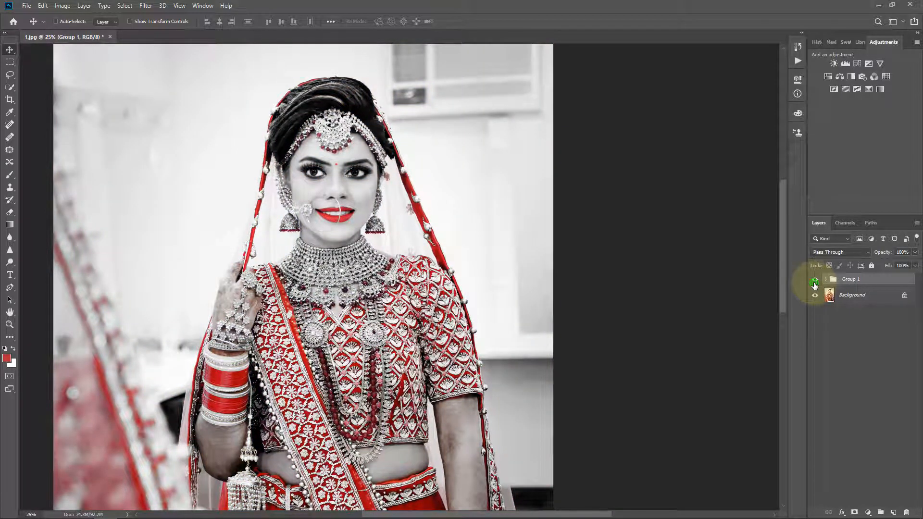
click(814, 283)
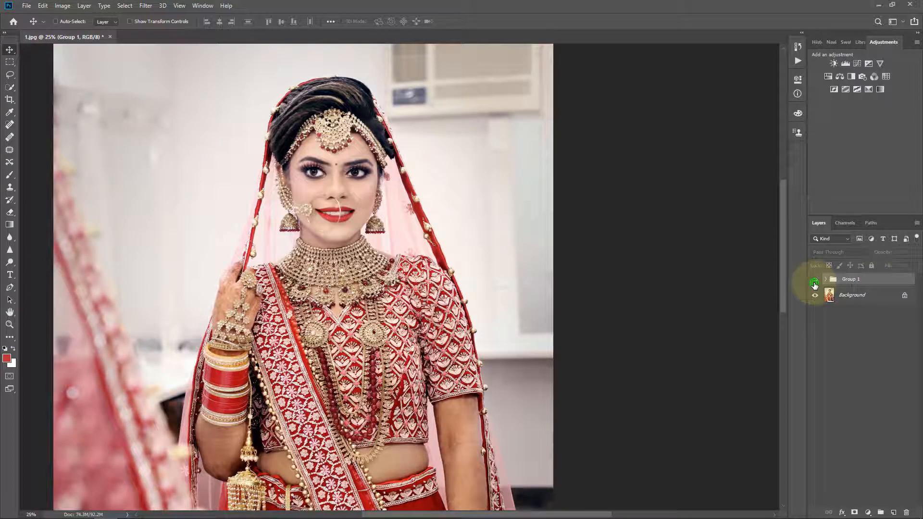
click(815, 284)
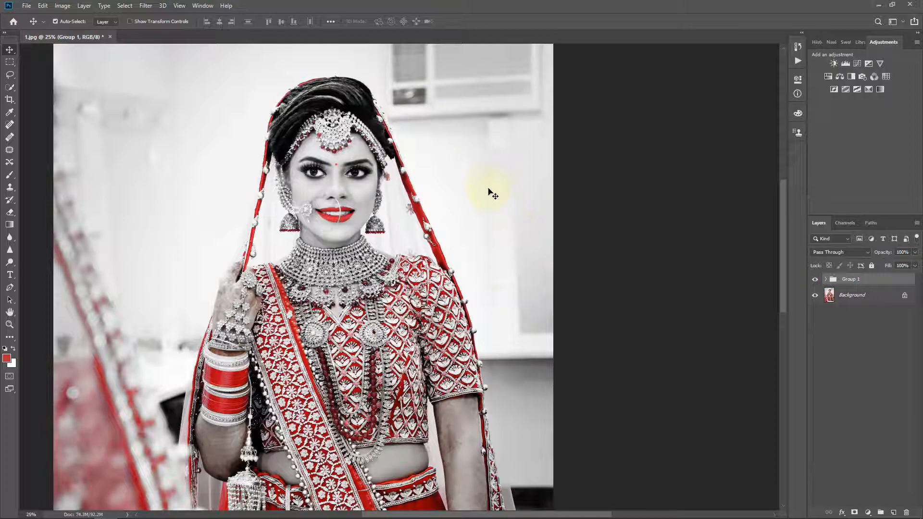